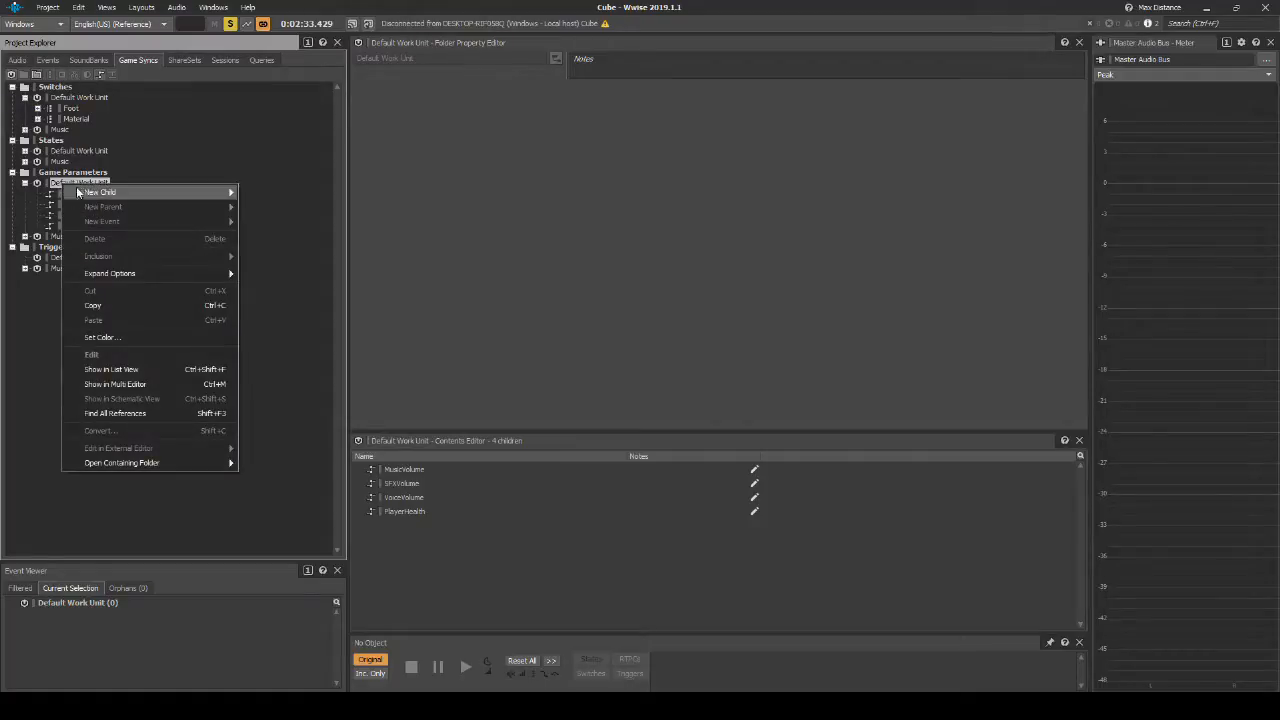
# Create a game parameter named Distance_150 in the Default Work Unit under Game Parameters
pyautogui.moveTo(110, 194)
pyautogui.click(276, 220)
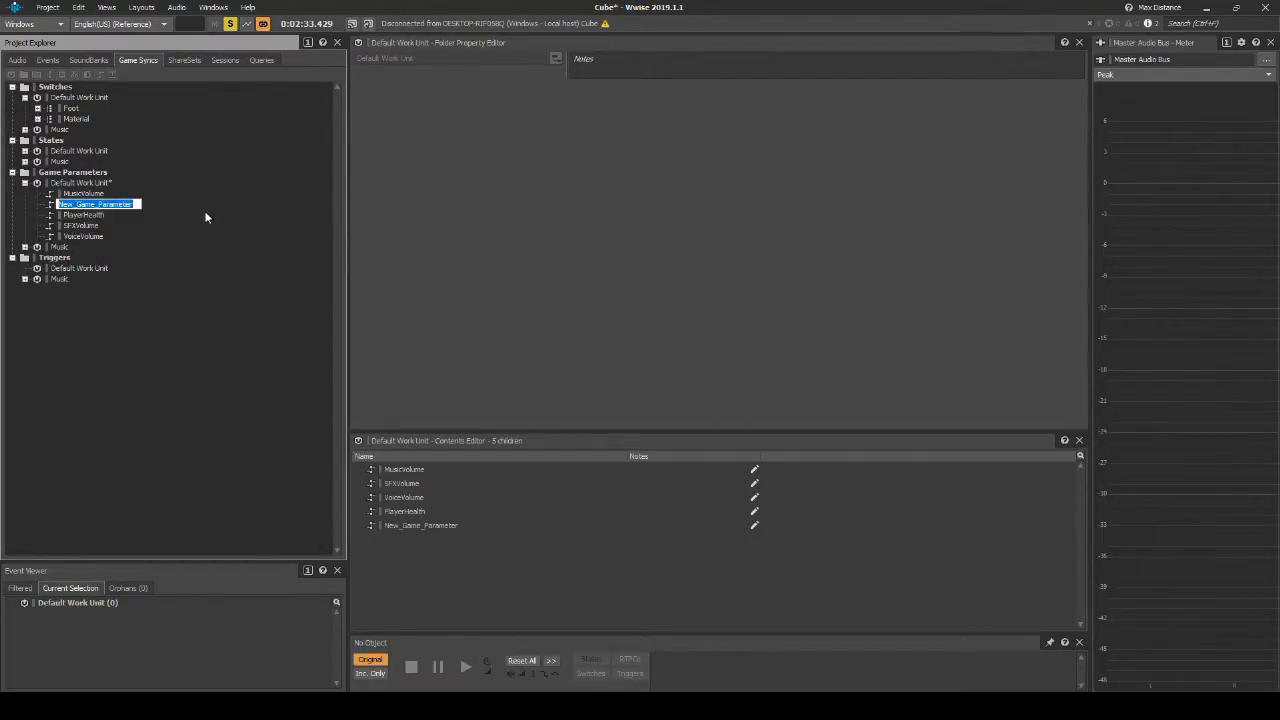
pyautogui.write('Distance_150')
pyautogui.press('Return')
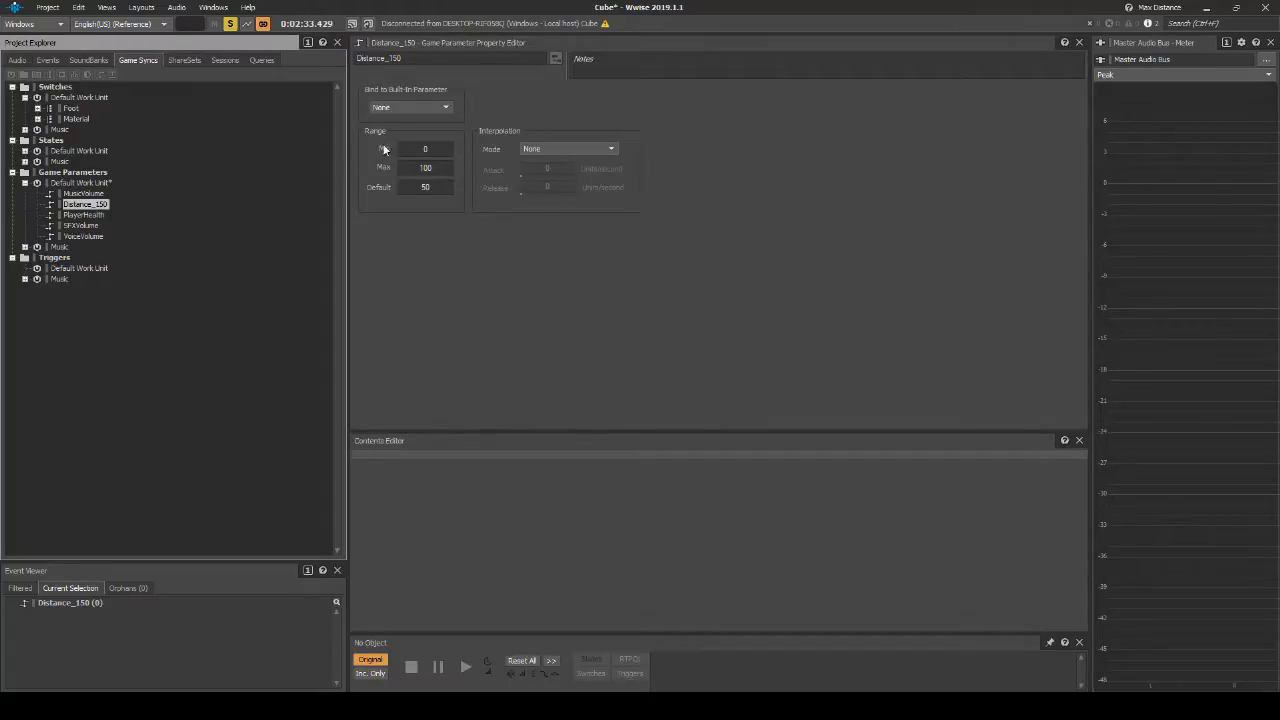
# Bind Distance_150 to the built-in Distance parameter and set its range maximum to 150
pyautogui.click(424, 107)
pyautogui.click(424, 128)
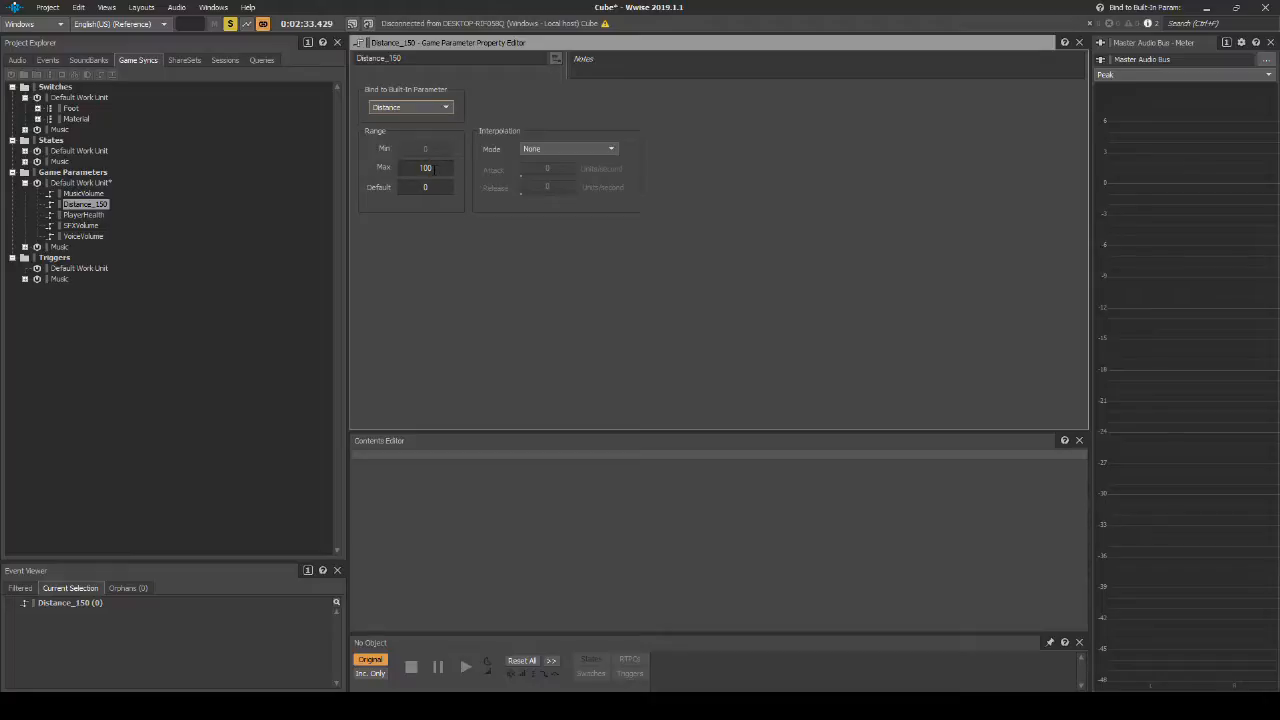
pyautogui.click(433, 168)
pyautogui.write('150')
# Duplicate the Footstep_Hellpig switch container inside the Footstep work unit and rename the copy Footstep_Bauul
pyautogui.click(19, 60)
pyautogui.click(113, 236)
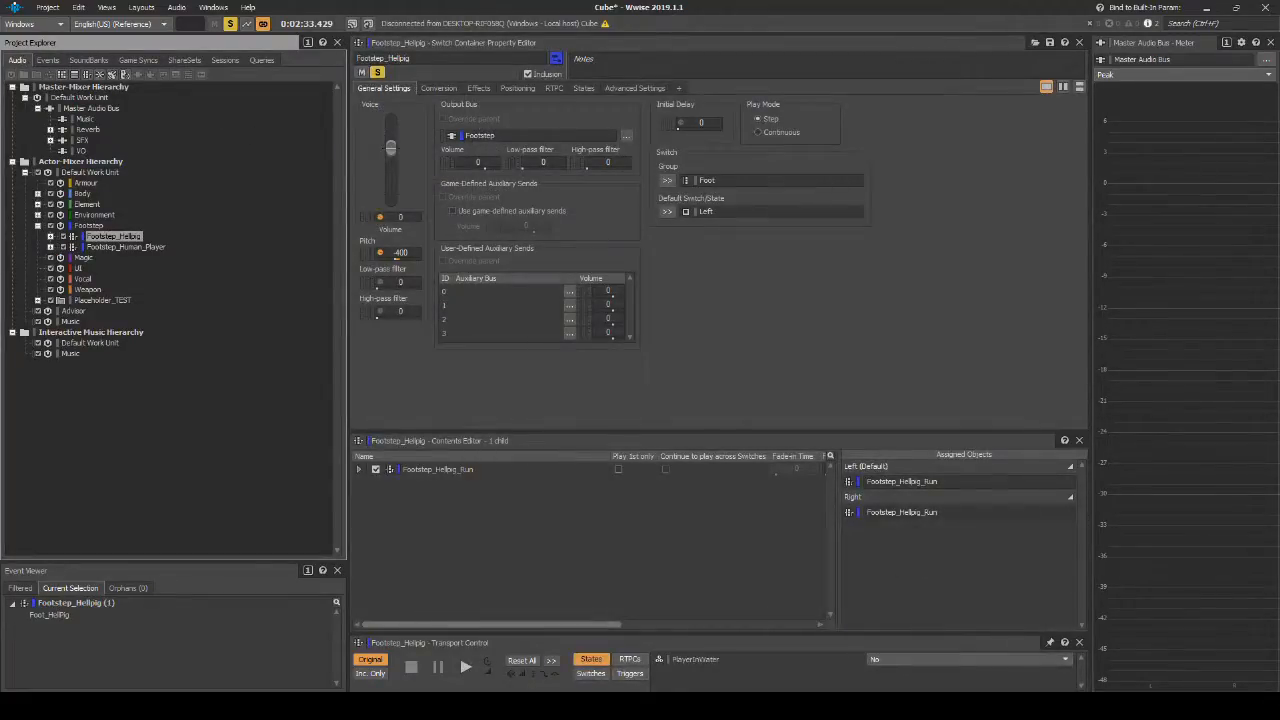
pyautogui.rightClick(100, 240)
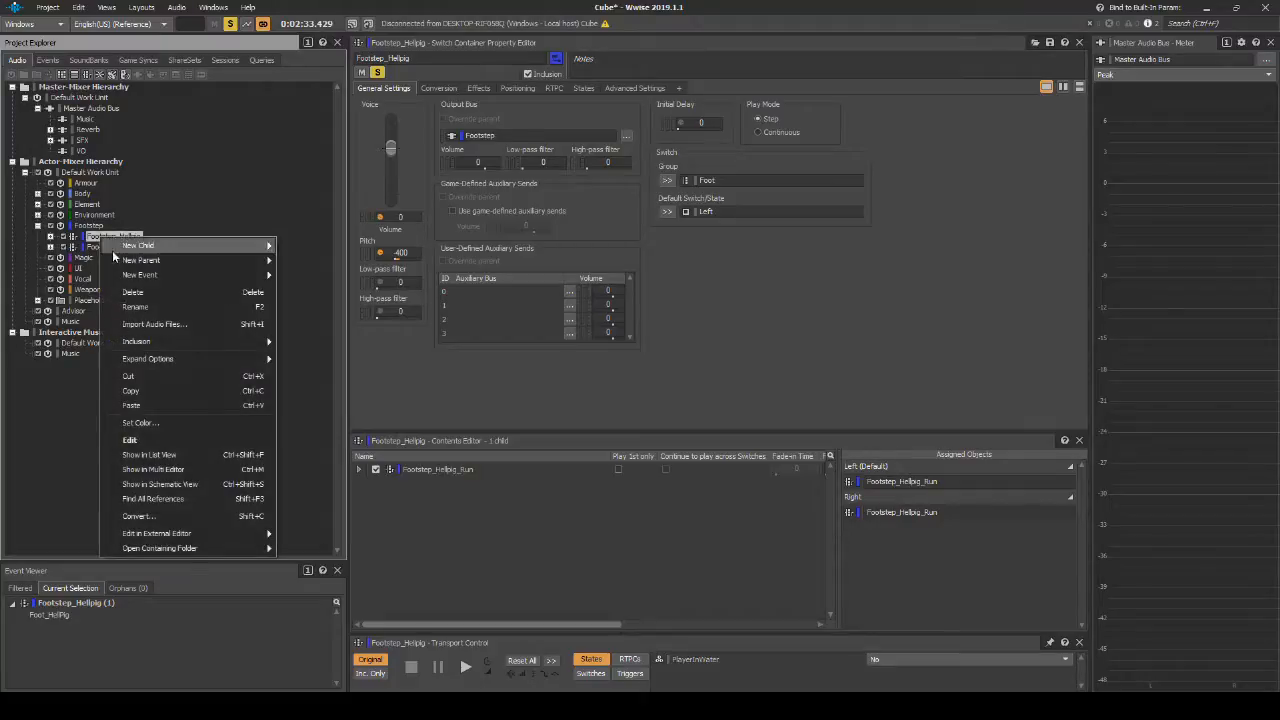
pyautogui.click(138, 389)
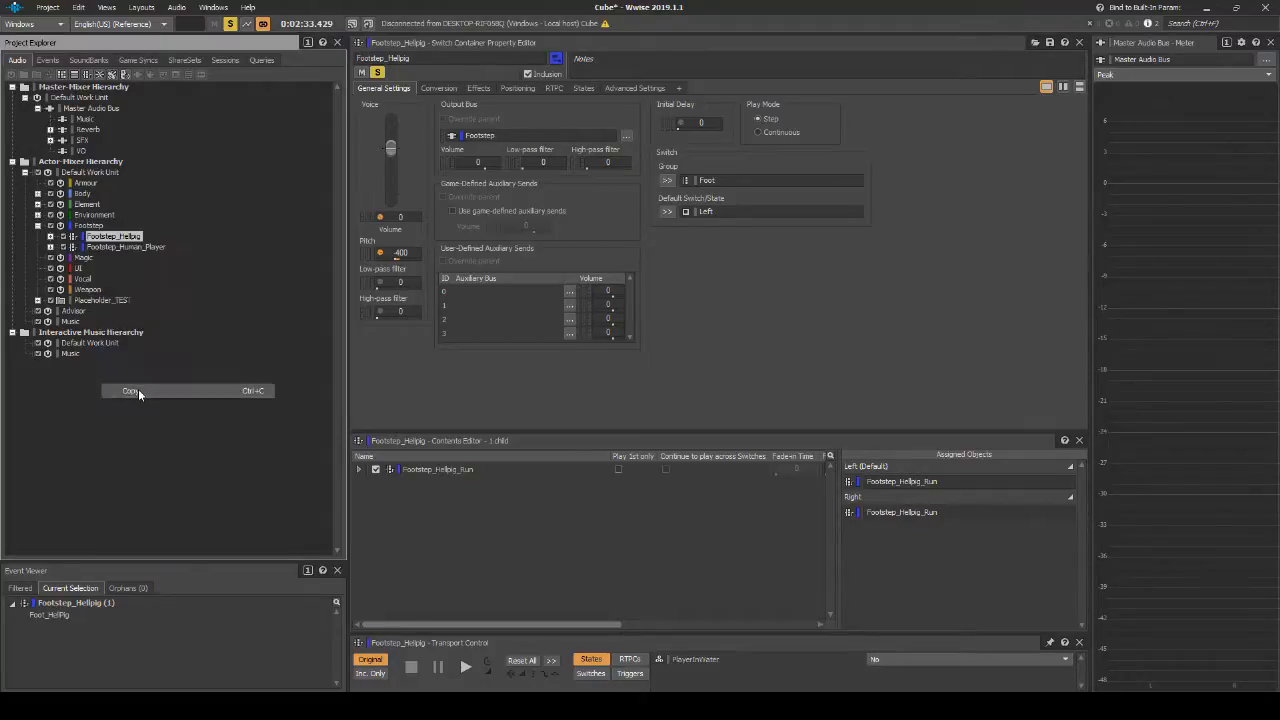
pyautogui.rightClick(94, 227)
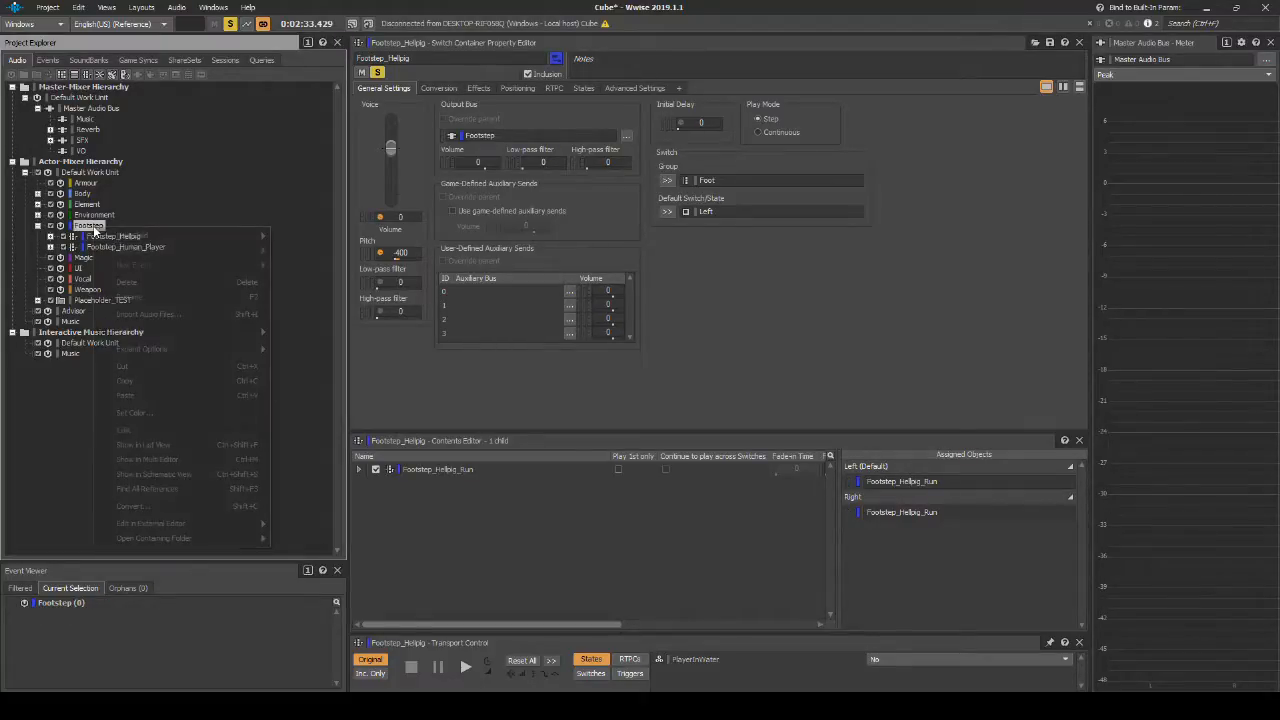
pyautogui.click(140, 397)
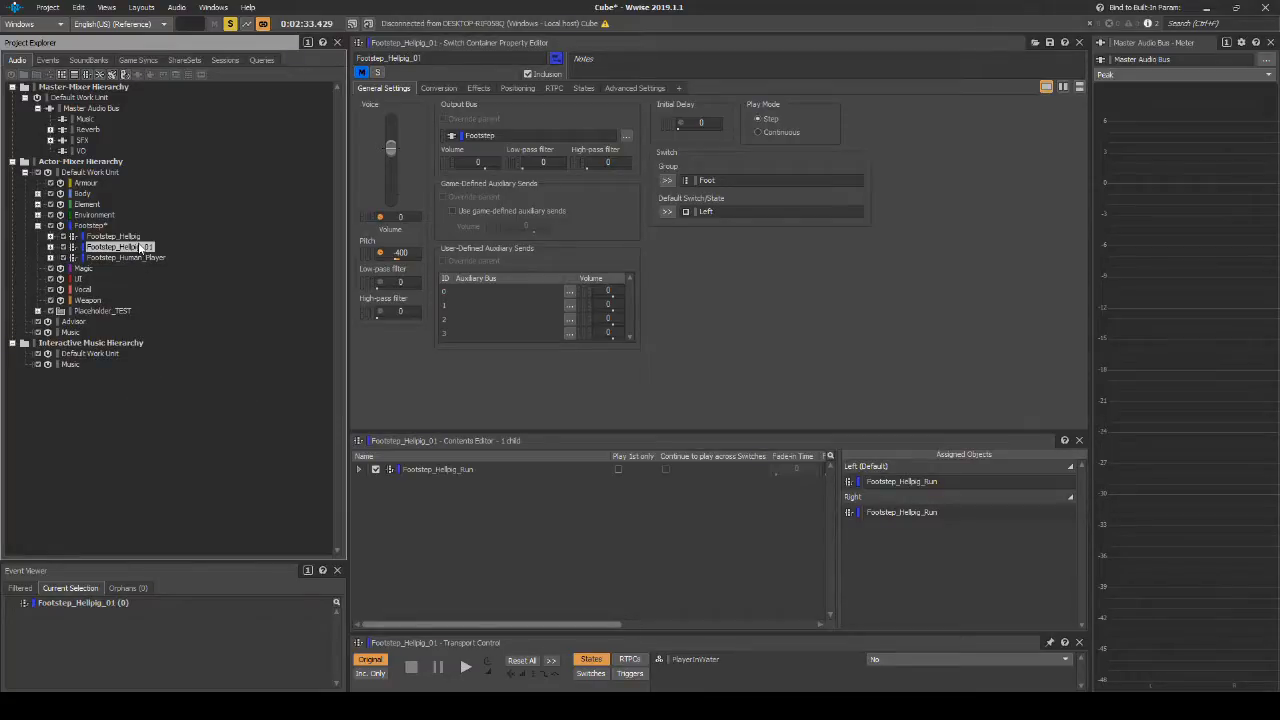
pyautogui.press('F2')
pyautogui.write('Footstep_Bauul')
pyautogui.press('Return')
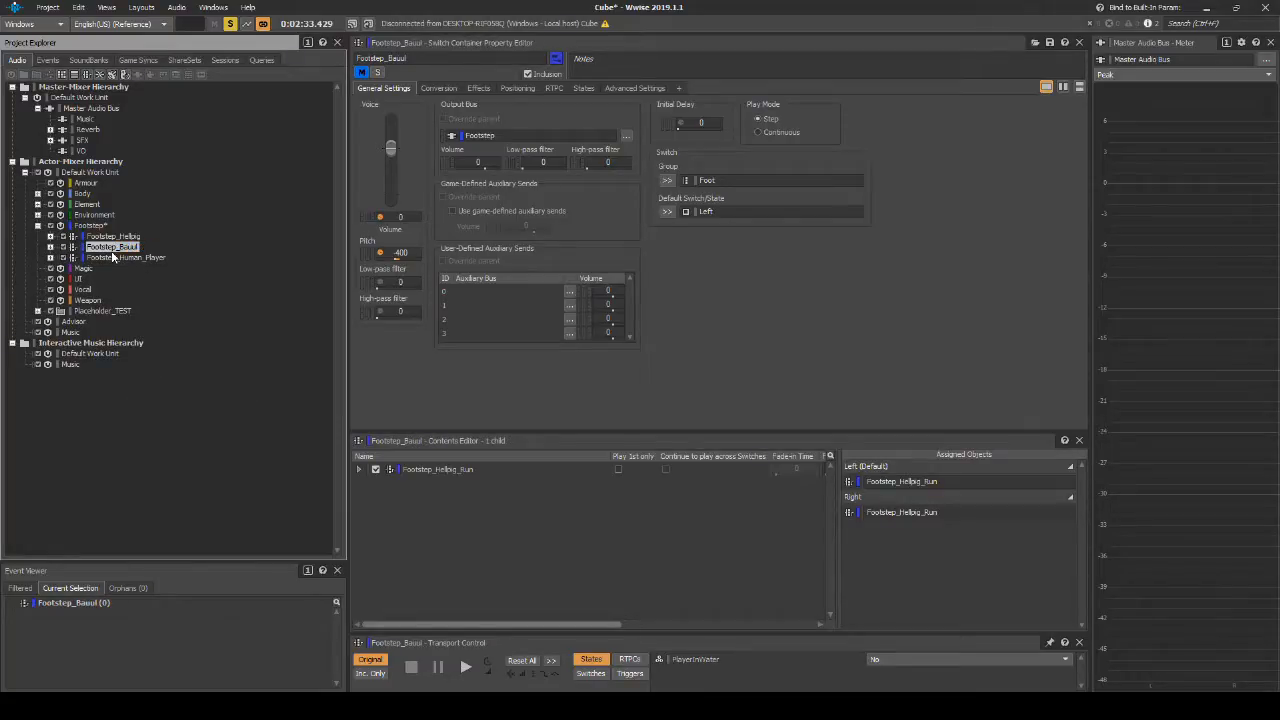
# Rename the Footstep_Hellpig_Run switch container inside Footstep_Bauul as Footstep_Bauul_Run
pyautogui.click(51, 247)
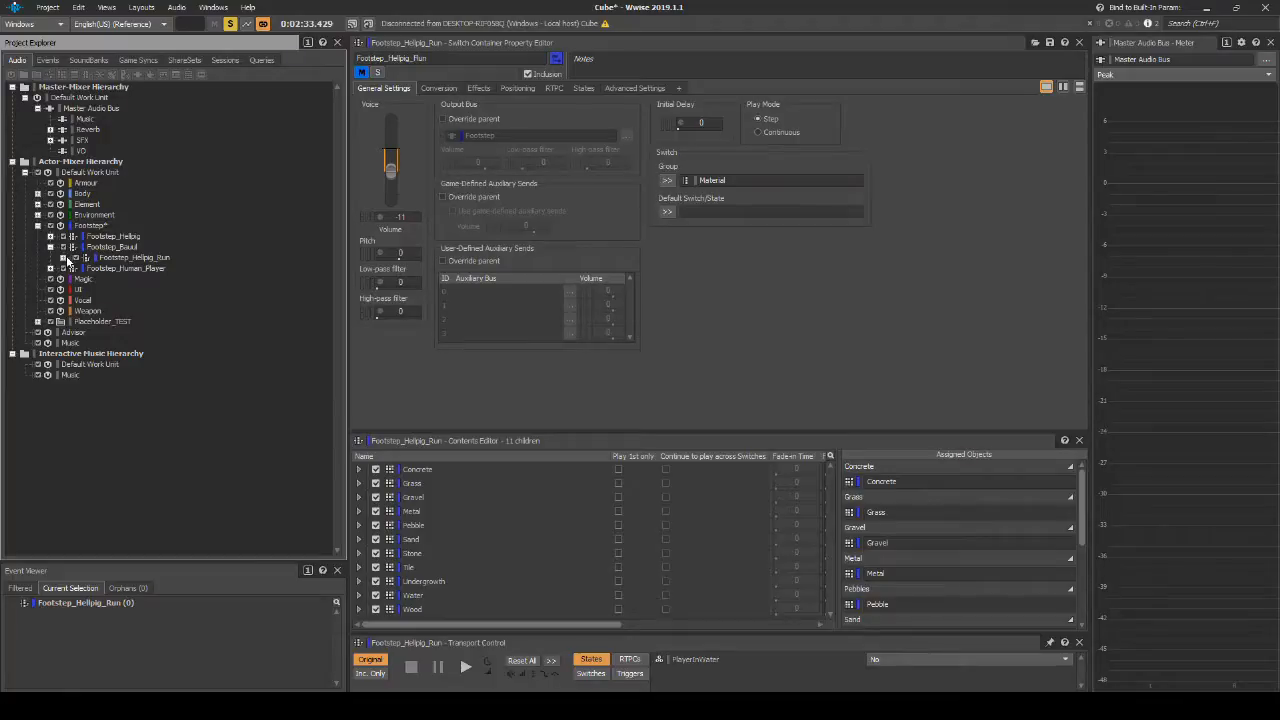
pyautogui.click(64, 258)
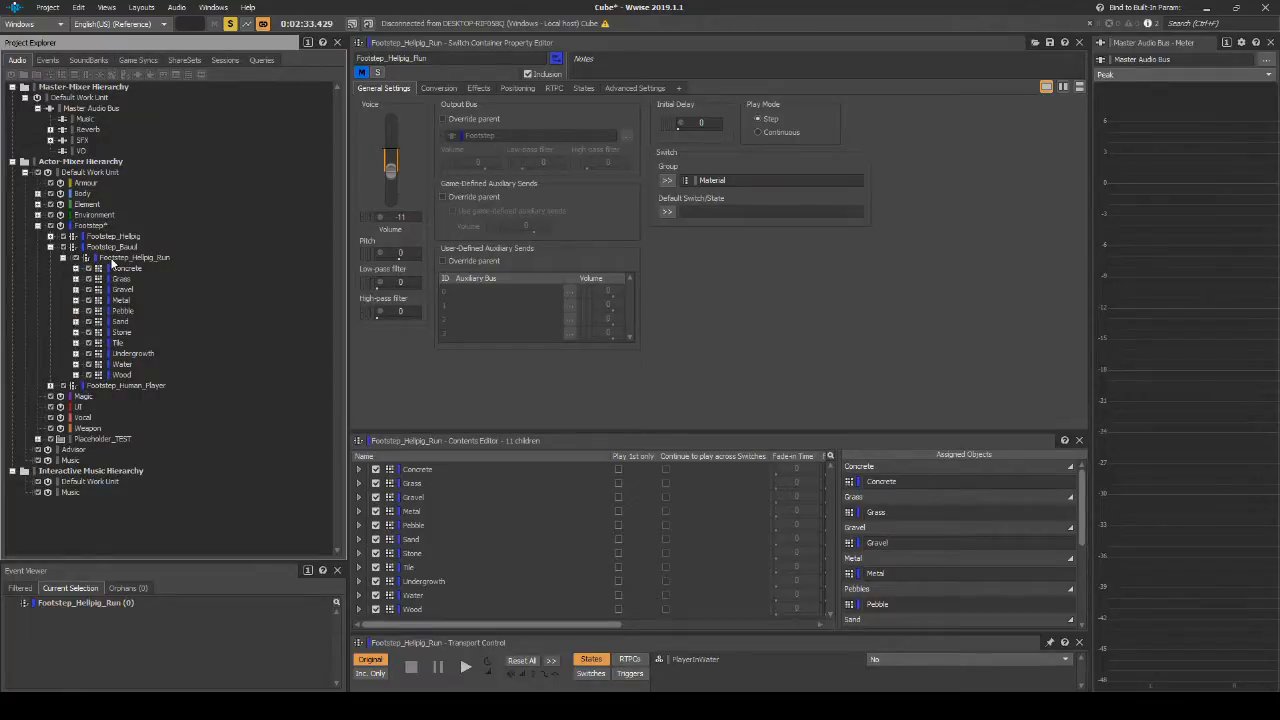
pyautogui.click(111, 259)
pyautogui.press('F2')
pyautogui.write('Footstep_Bauul_Run')
# Delete all the material containers, from Concrete to Wood, under Footstep_Bauul_Run
pyautogui.click(128, 269)
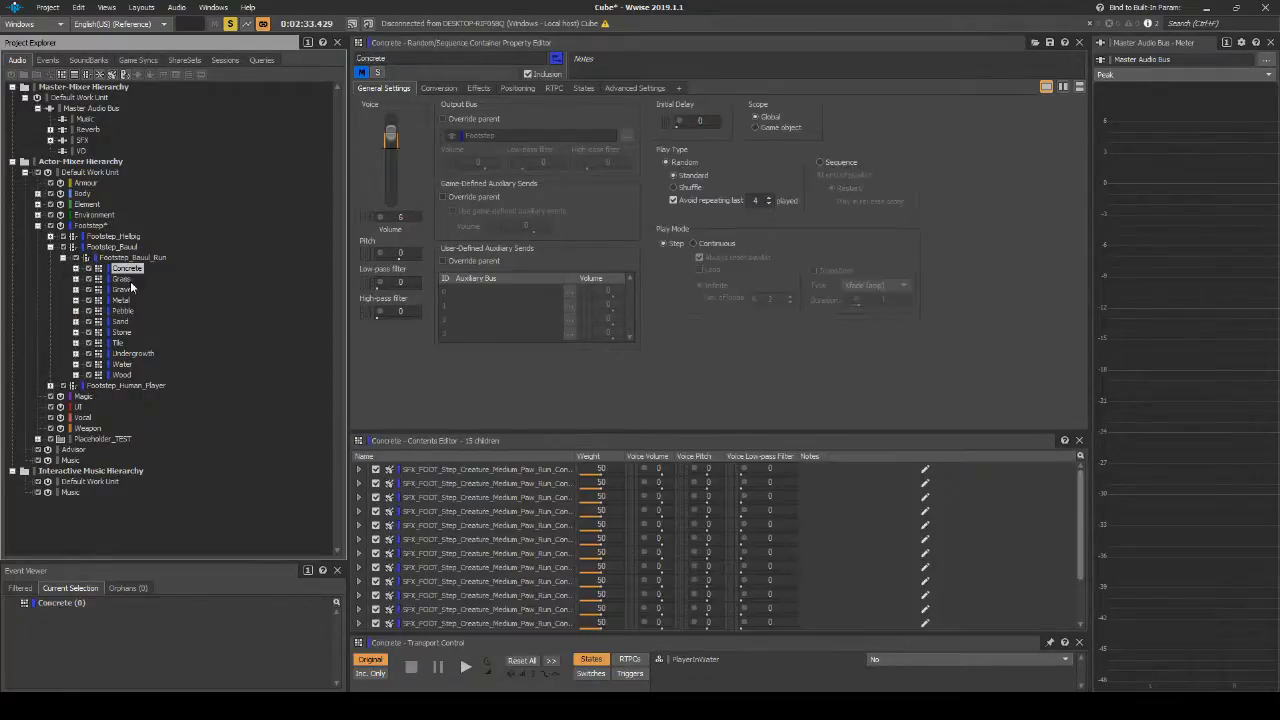
pyautogui.keyDown('shift'); pyautogui.click(122, 375); pyautogui.keyUp('shift')
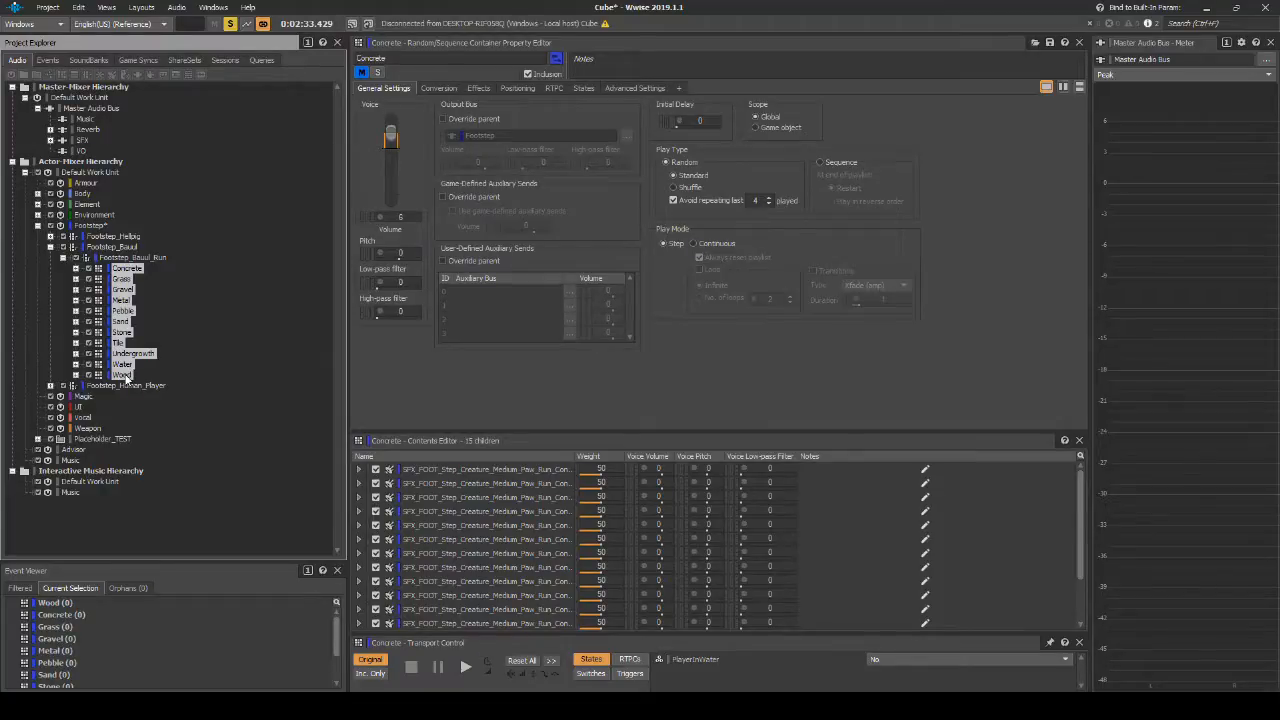
pyautogui.press('Delete')
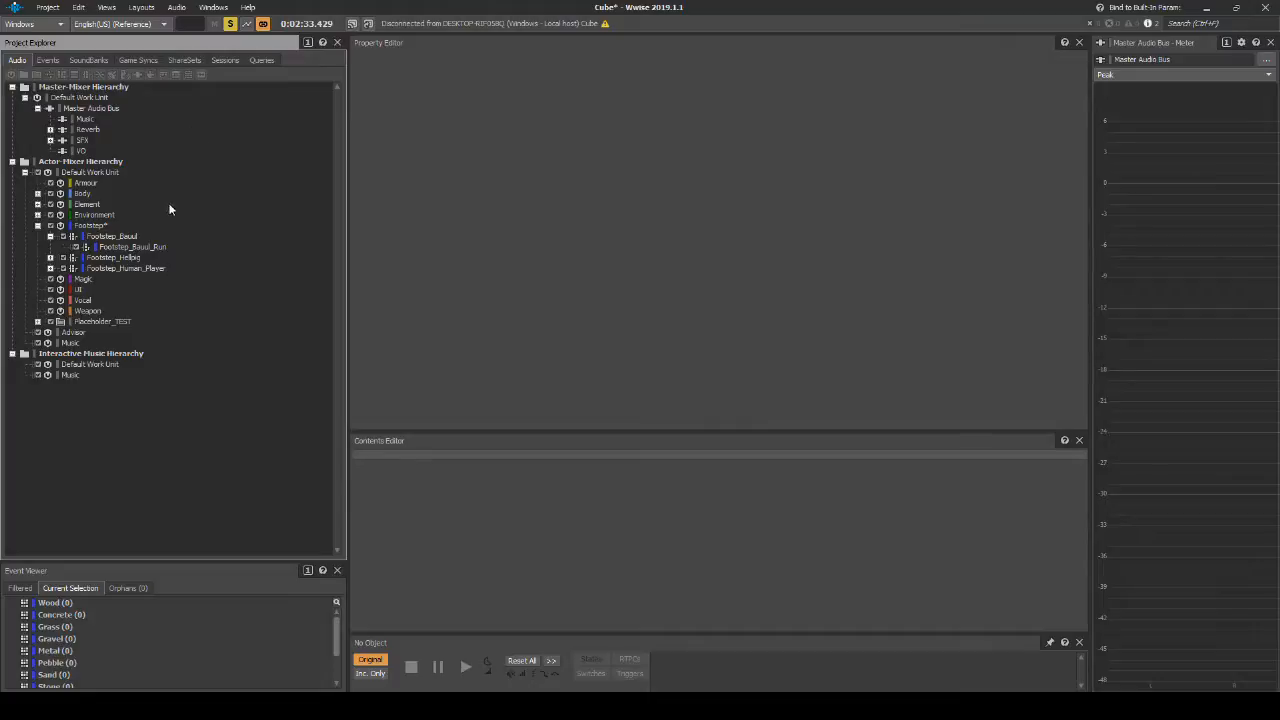
# Add a random container named Generic as a child of Footstep_Bauul_Run
pyautogui.click(152, 247)
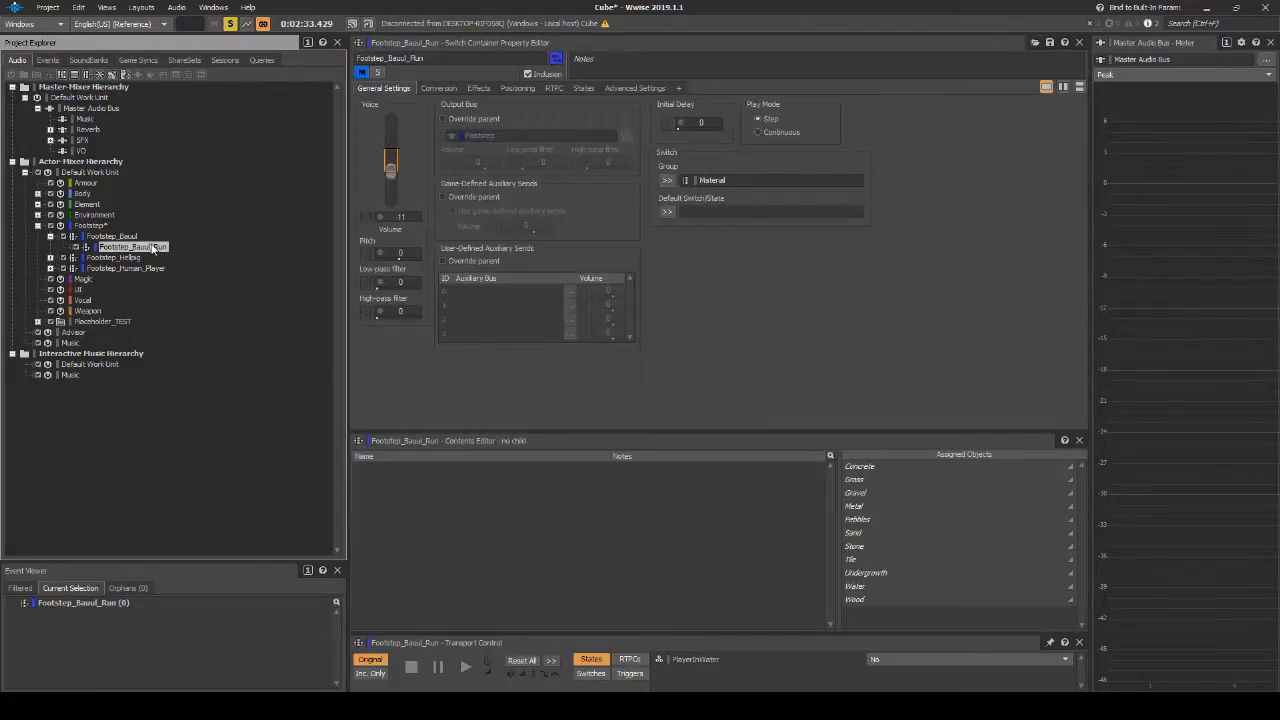
pyautogui.rightClick(152, 247)
pyautogui.moveTo(300, 253)
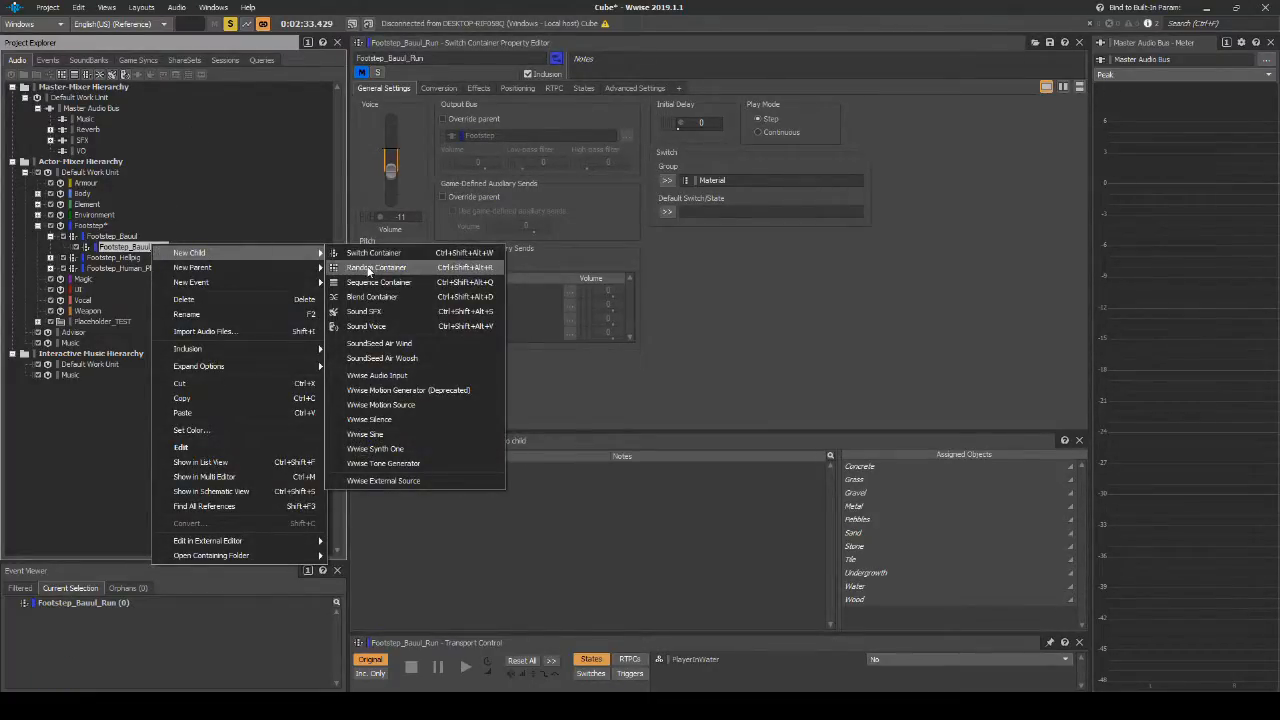
pyautogui.click(370, 267)
pyautogui.write('Generic')
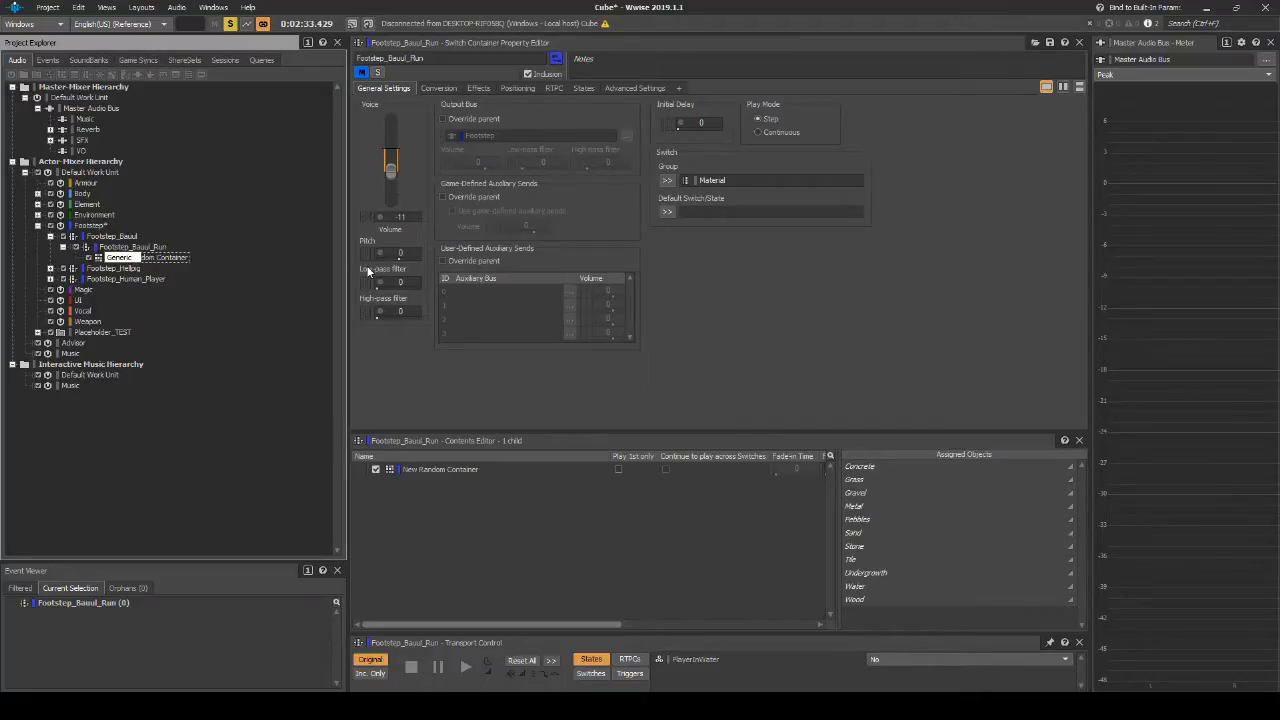
pyautogui.press('Return')
# Add a blend container named Generic_01 inside the Generic random container
pyautogui.rightClick(129, 260)
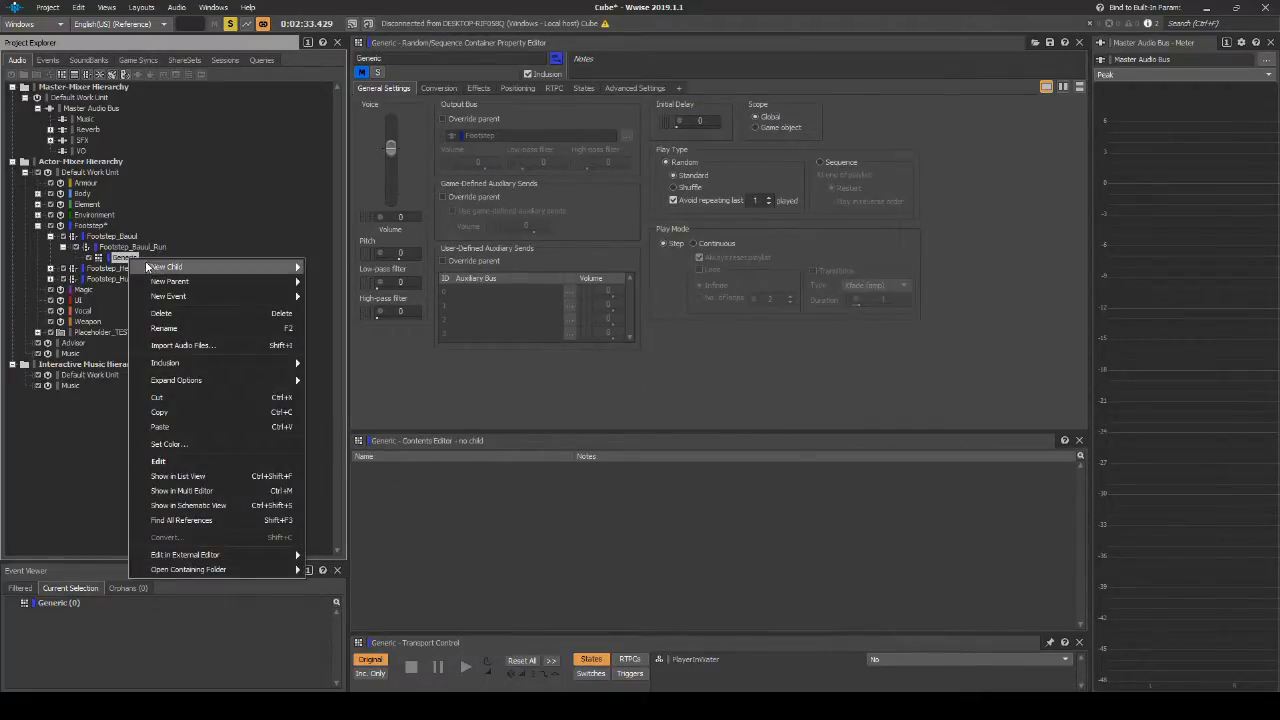
pyautogui.moveTo(200, 267)
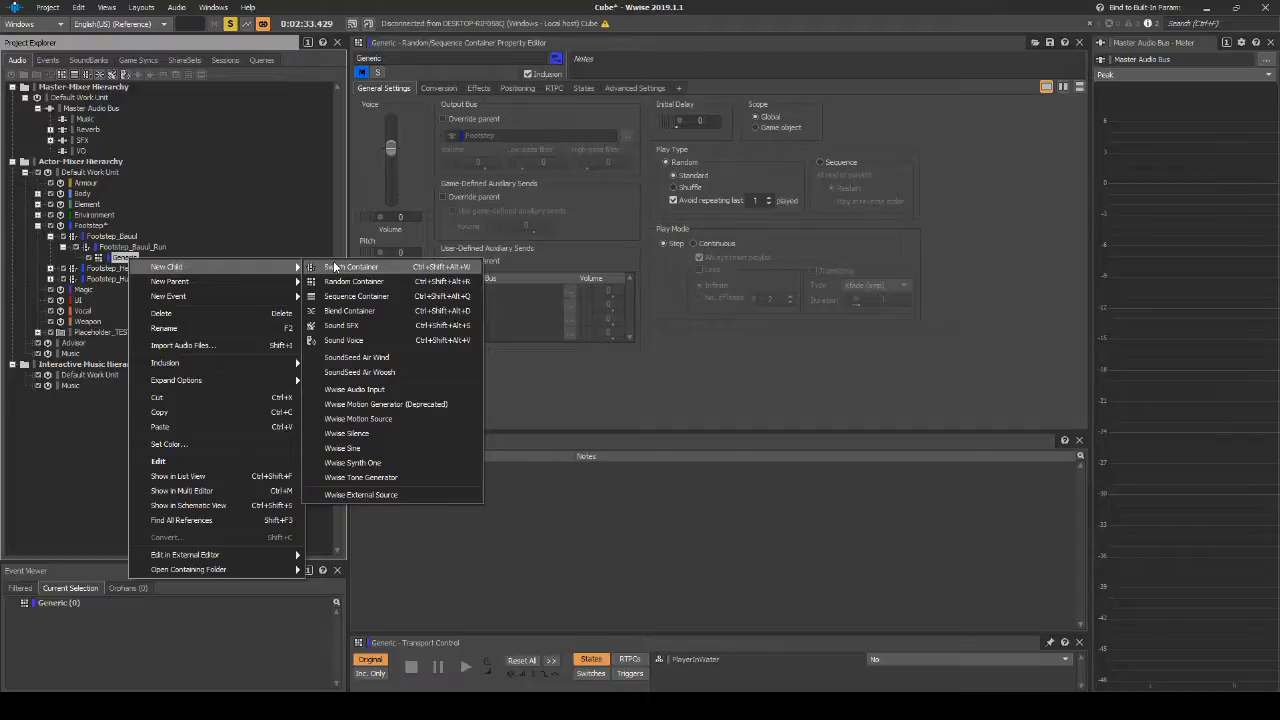
pyautogui.click(341, 311)
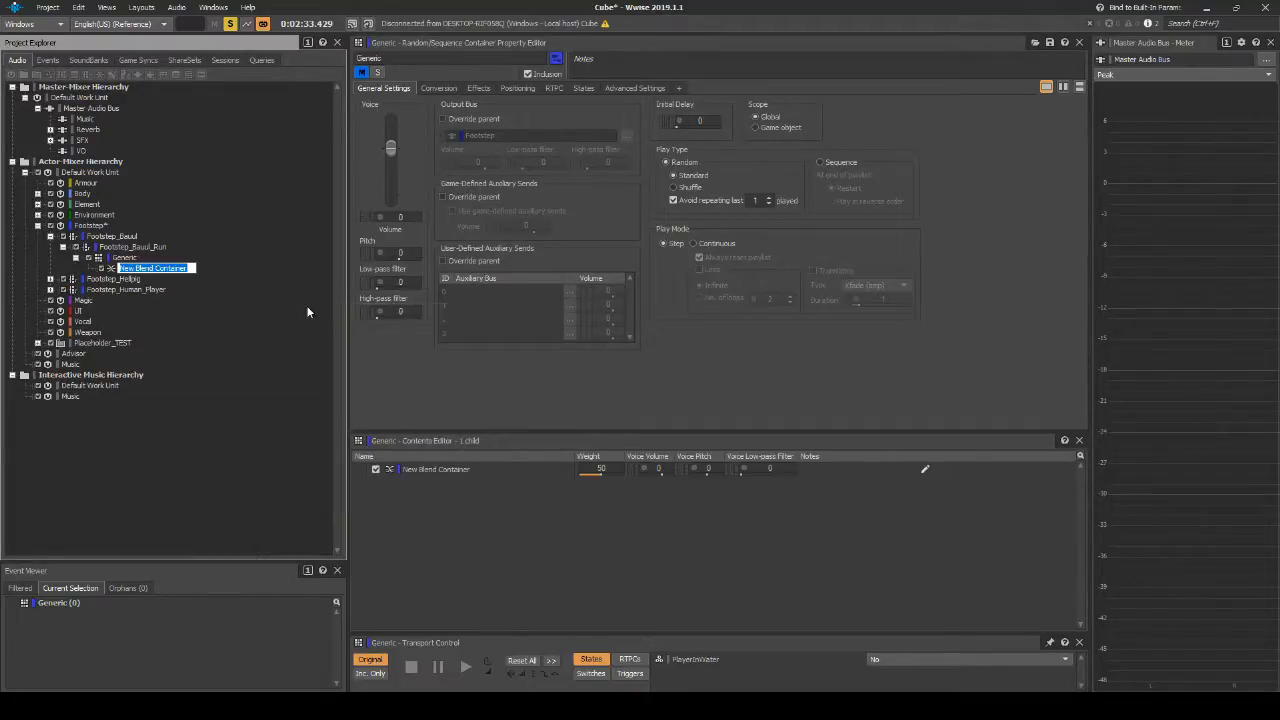
pyautogui.write('Generic_01')
pyautogui.press('Return')
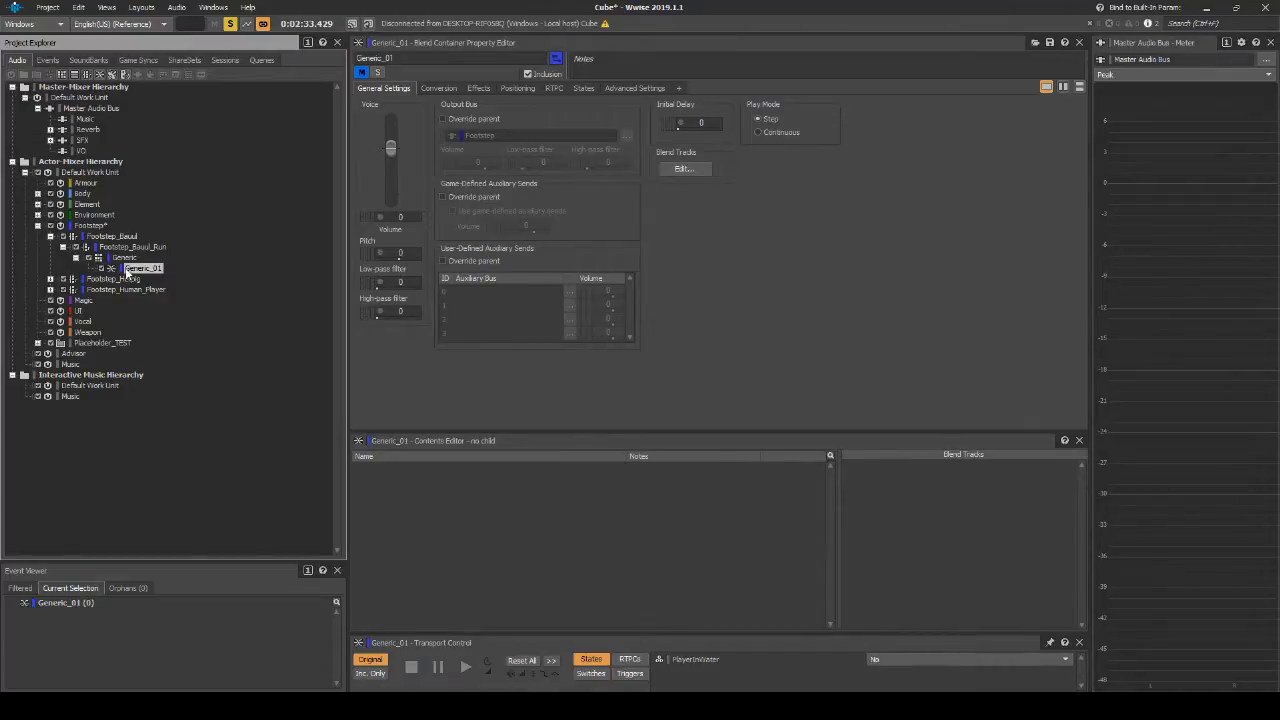
# Add a random container named Footstep_Bauul_Debris_Close inside the Generic_01 blend container
pyautogui.rightClick(127, 272)
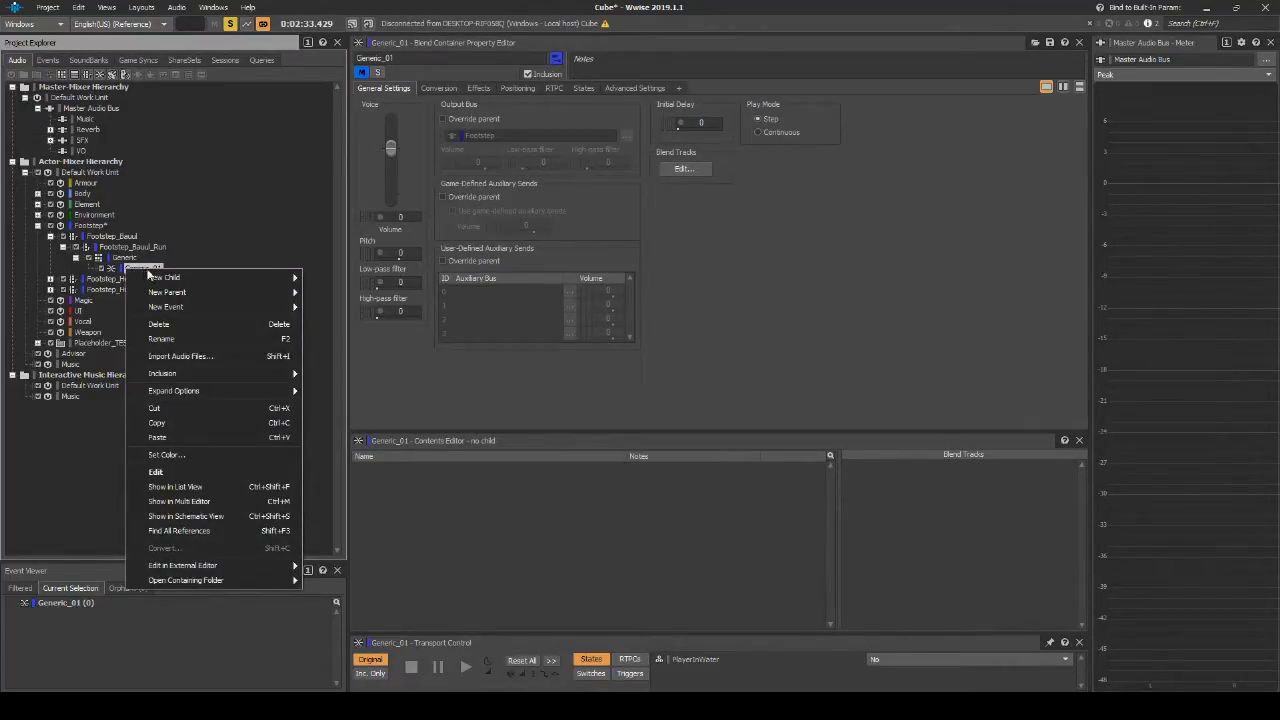
pyautogui.moveTo(176, 279)
pyautogui.click(344, 293)
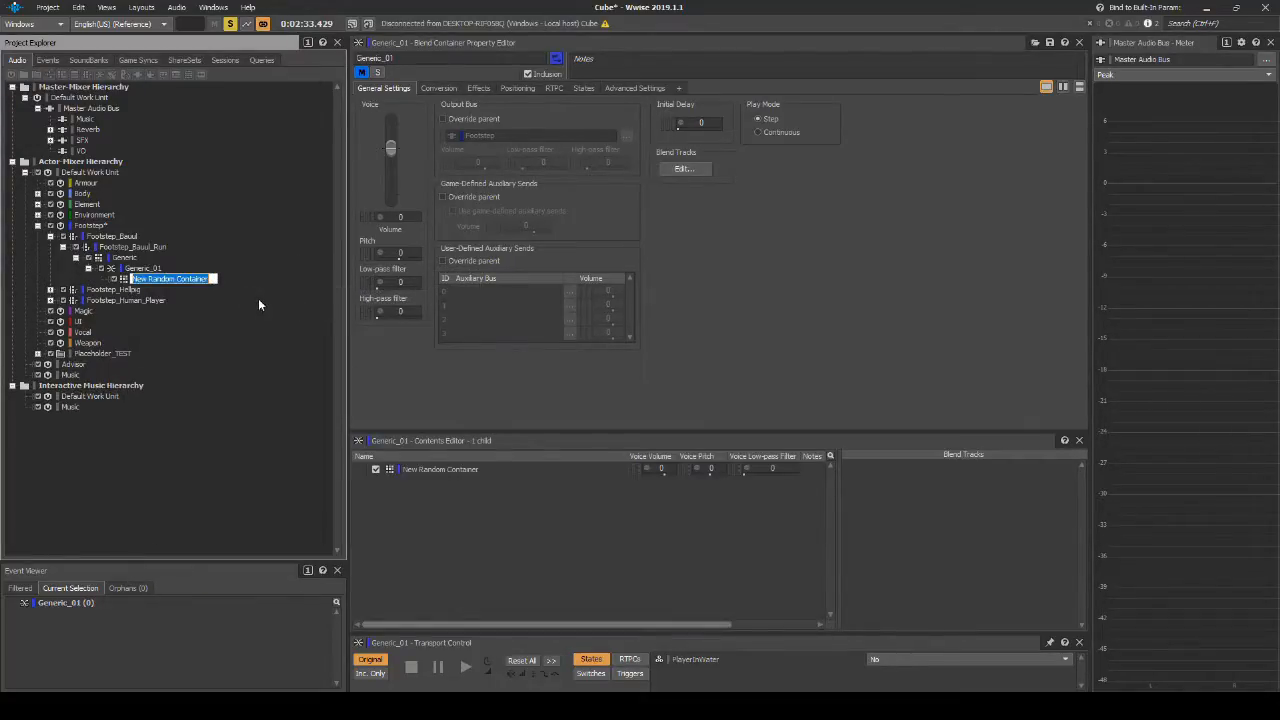
pyautogui.write('Footstep_Bauul_')
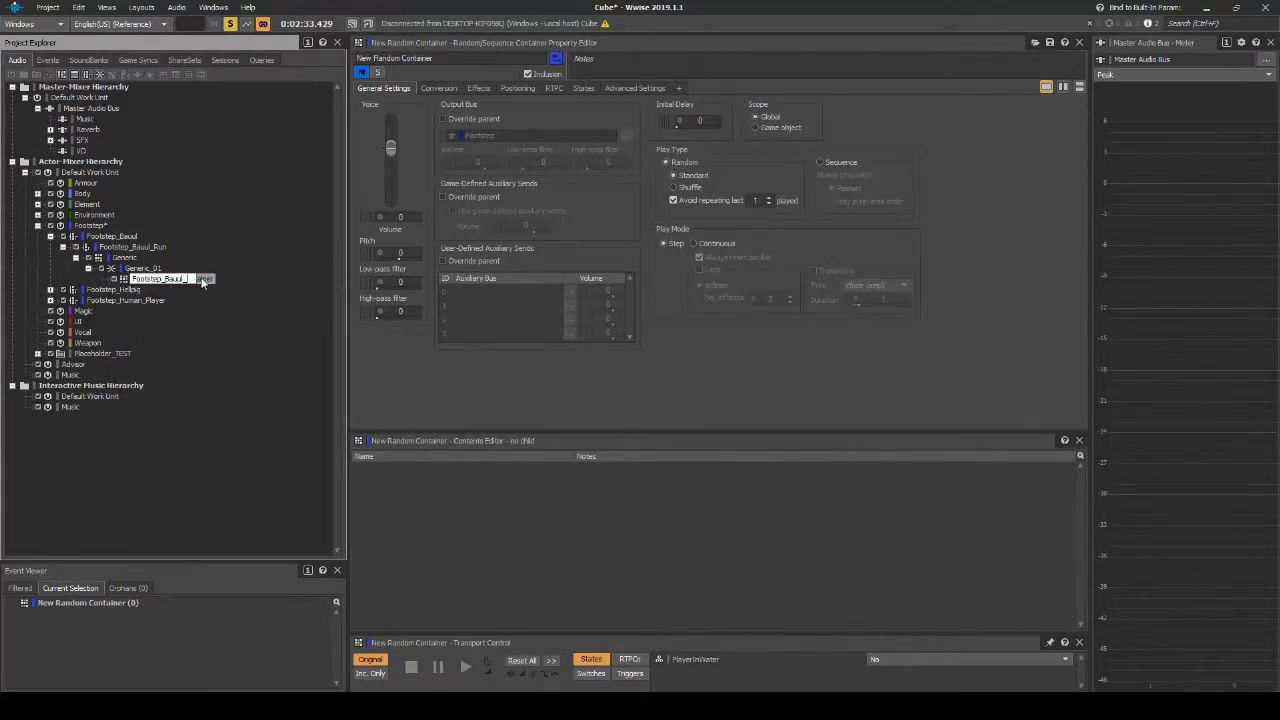
pyautogui.write('Debris_Close')
pyautogui.press('Return')
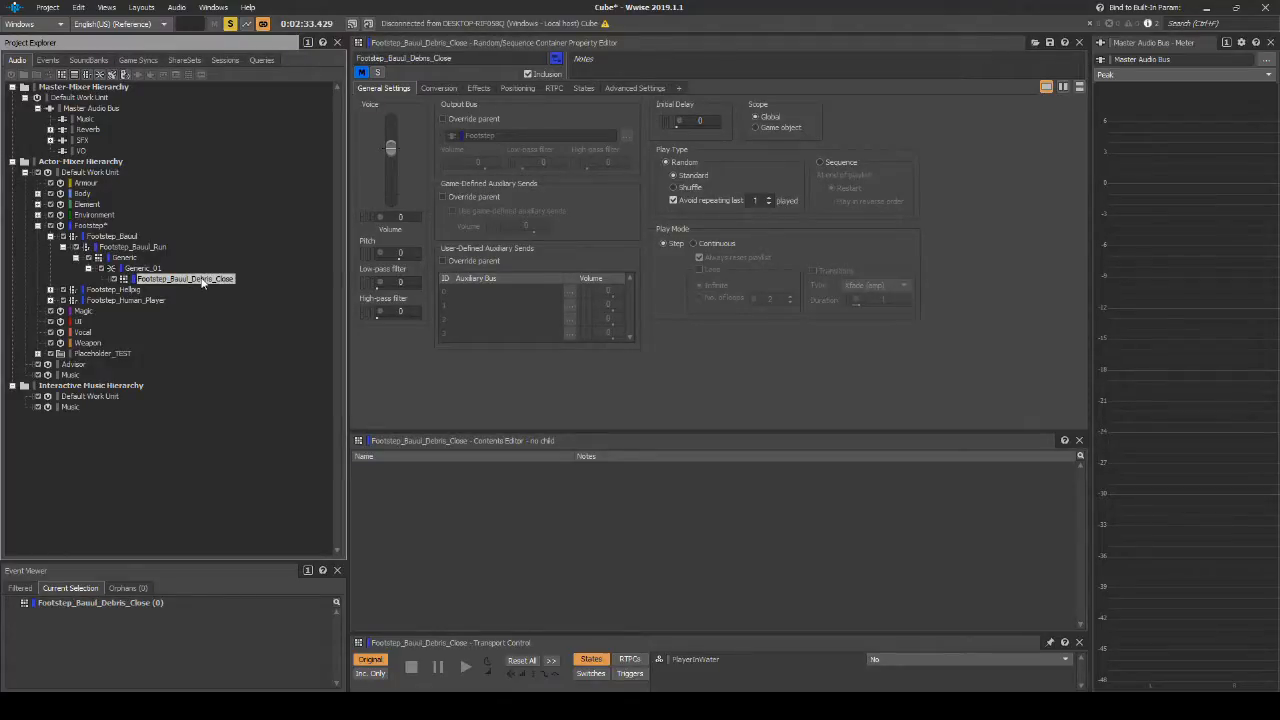
# Create two blend tracks for the Generic_01 blend container
pyautogui.click(150, 269)
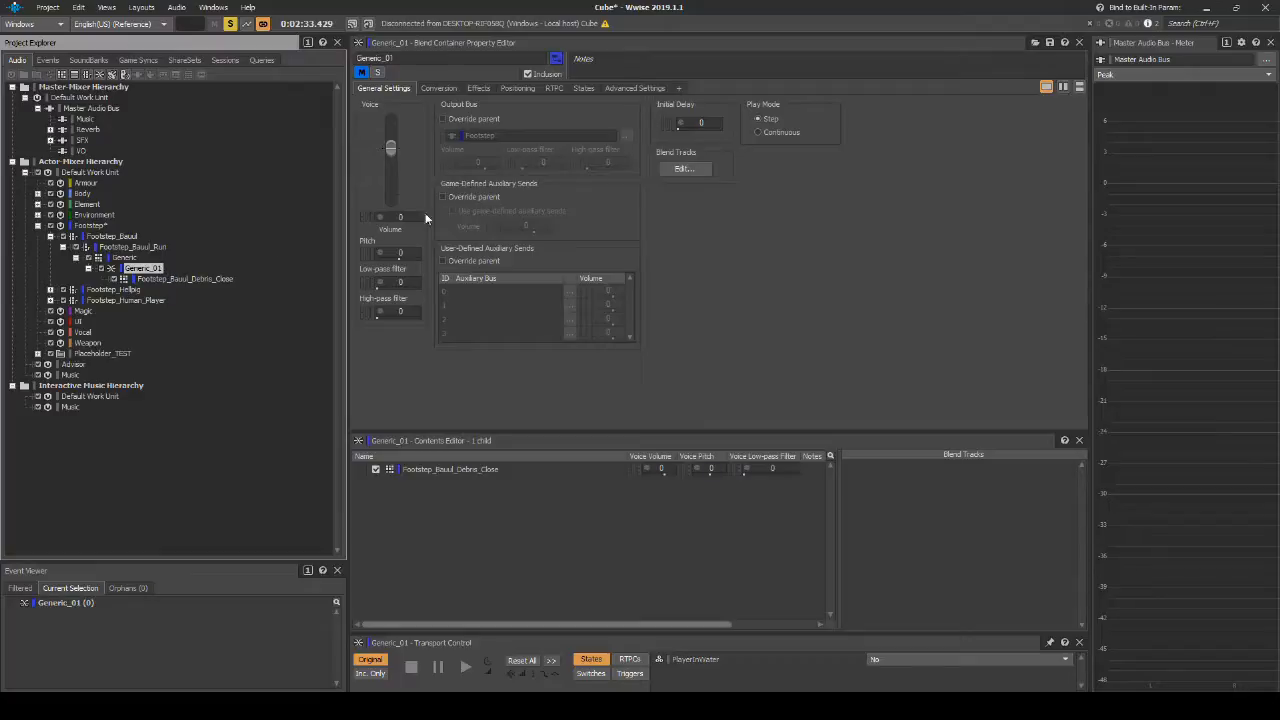
pyautogui.click(700, 172)
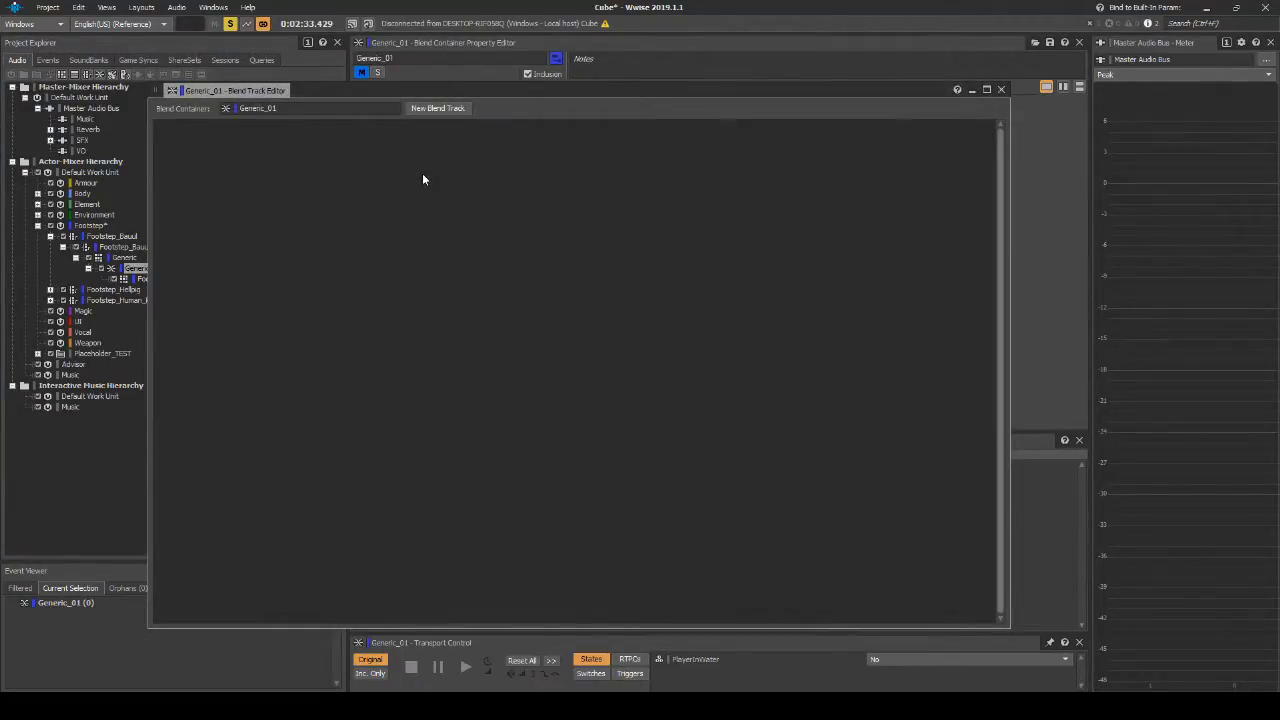
pyautogui.click(420, 111)
pyautogui.click(420, 111)
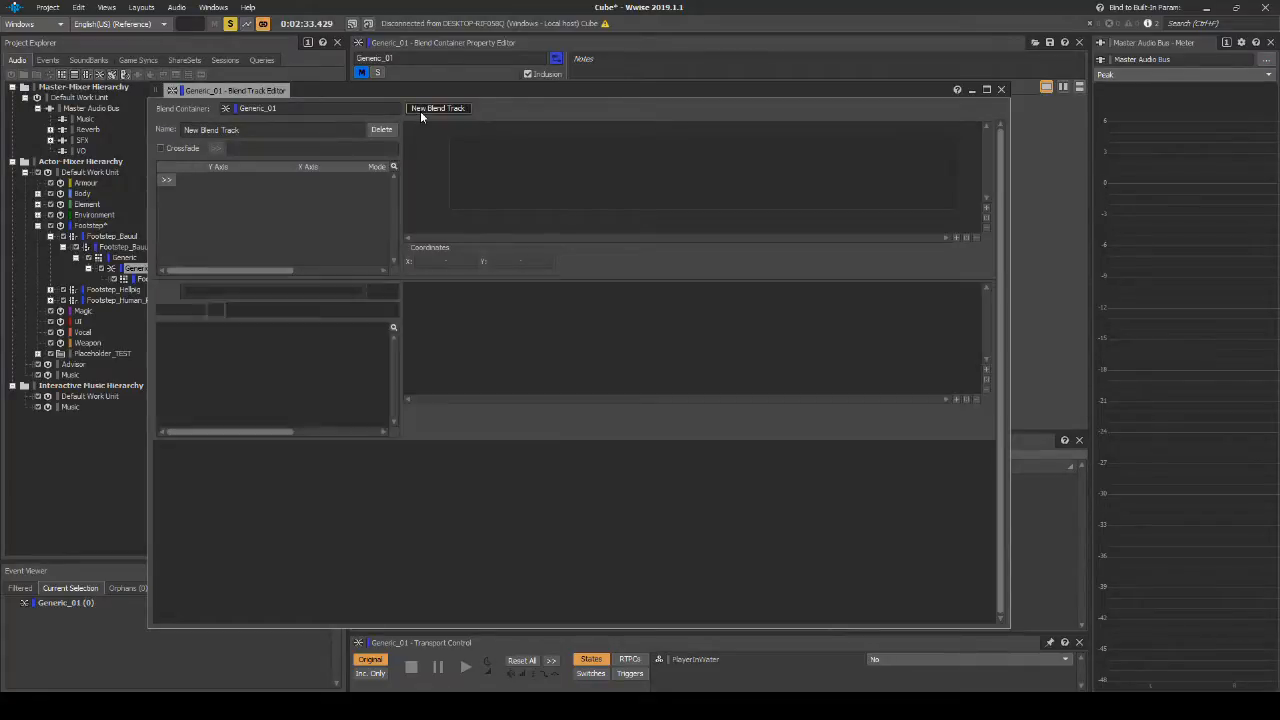
# Name the two blend tracks Bauul_Footstep_Distance and Bauul_Footstep_Debris
pyautogui.press('Tab')
pyautogui.write('Bau')
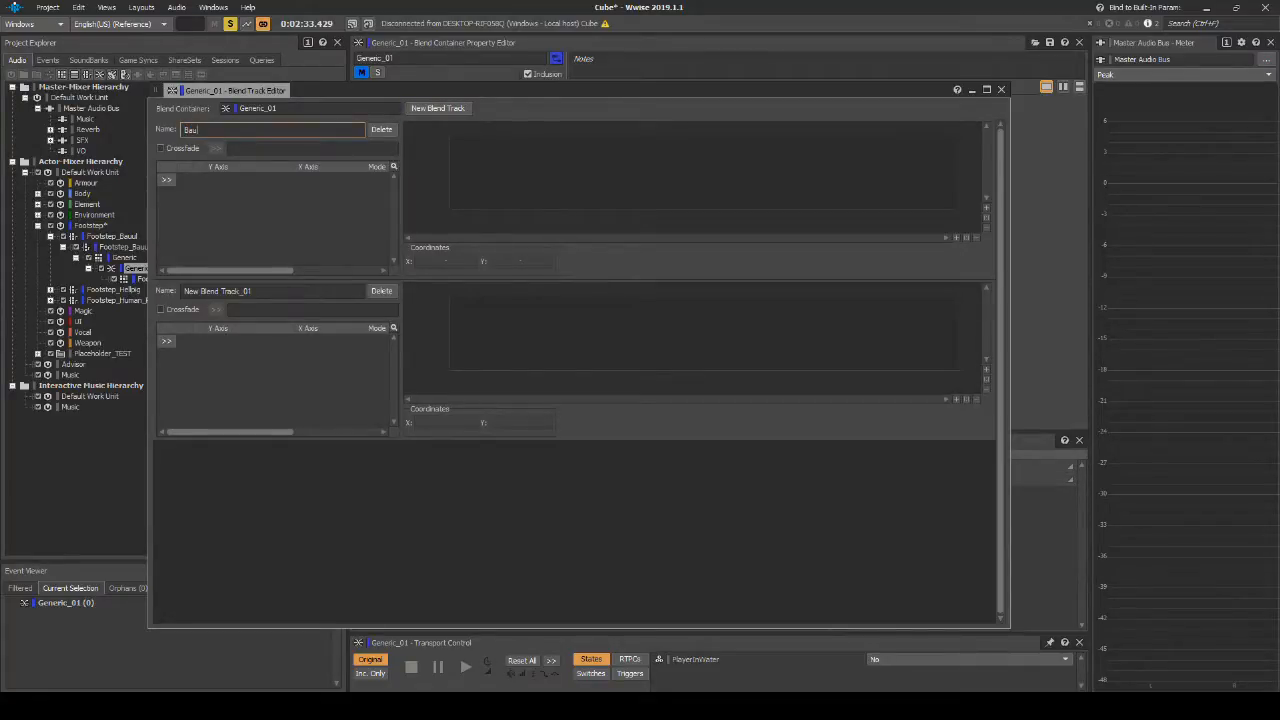
pyautogui.write('ul_Footstep_Distance')
pyautogui.press('Tab')
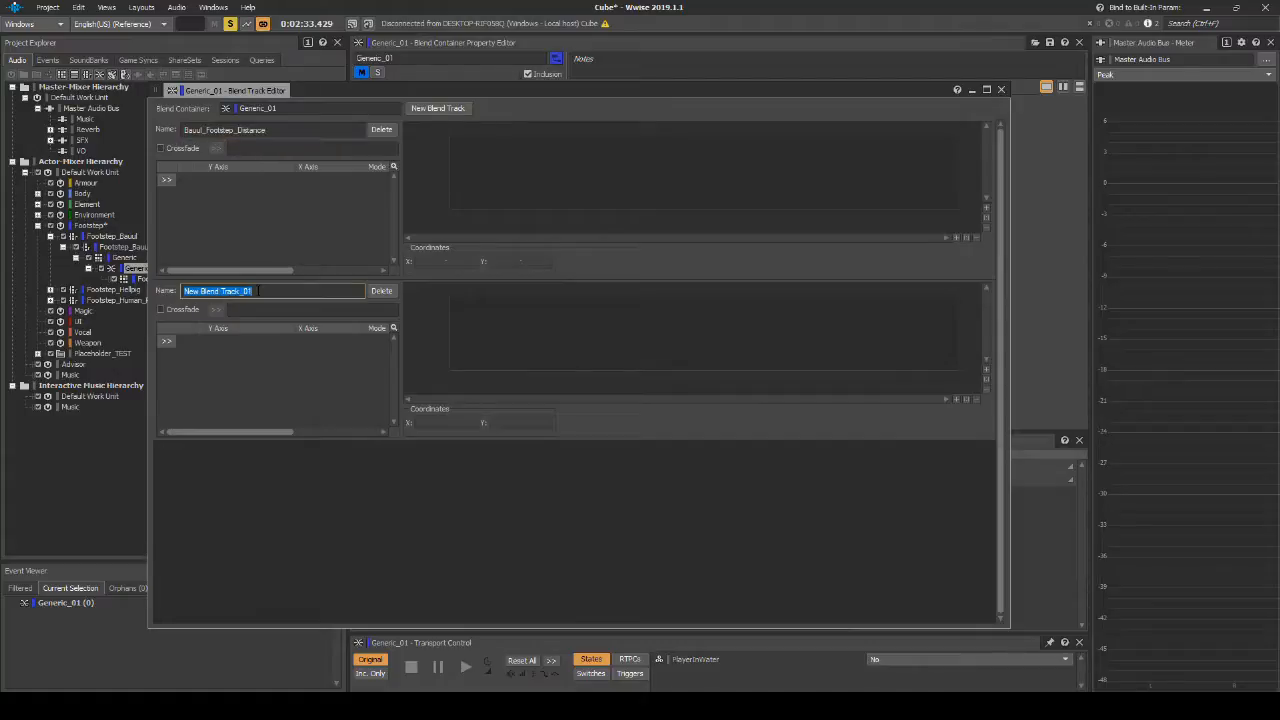
pyautogui.write('Bauul_Footstep_Debris')
pyautogui.click(228, 262)
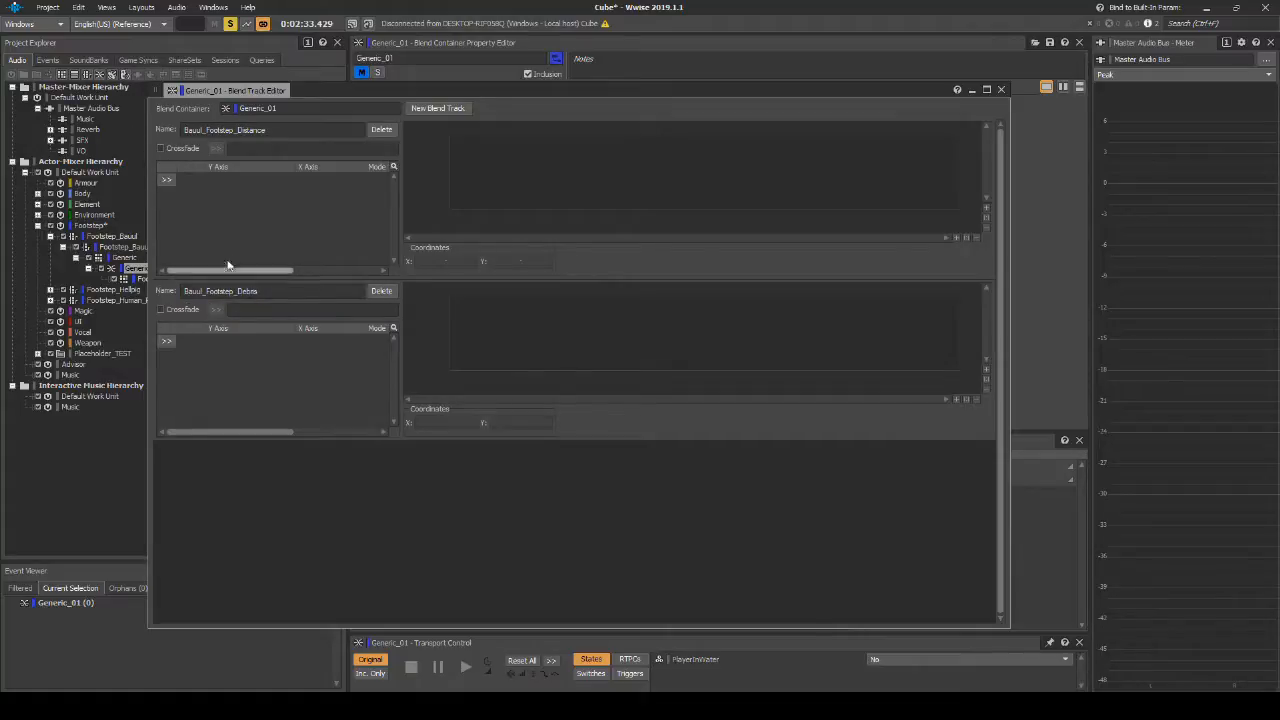
# Enable crossfading on both blend tracks and assign the Distance_150 game parameter to Bauul_Footstep_Distance
pyautogui.click(160, 148)
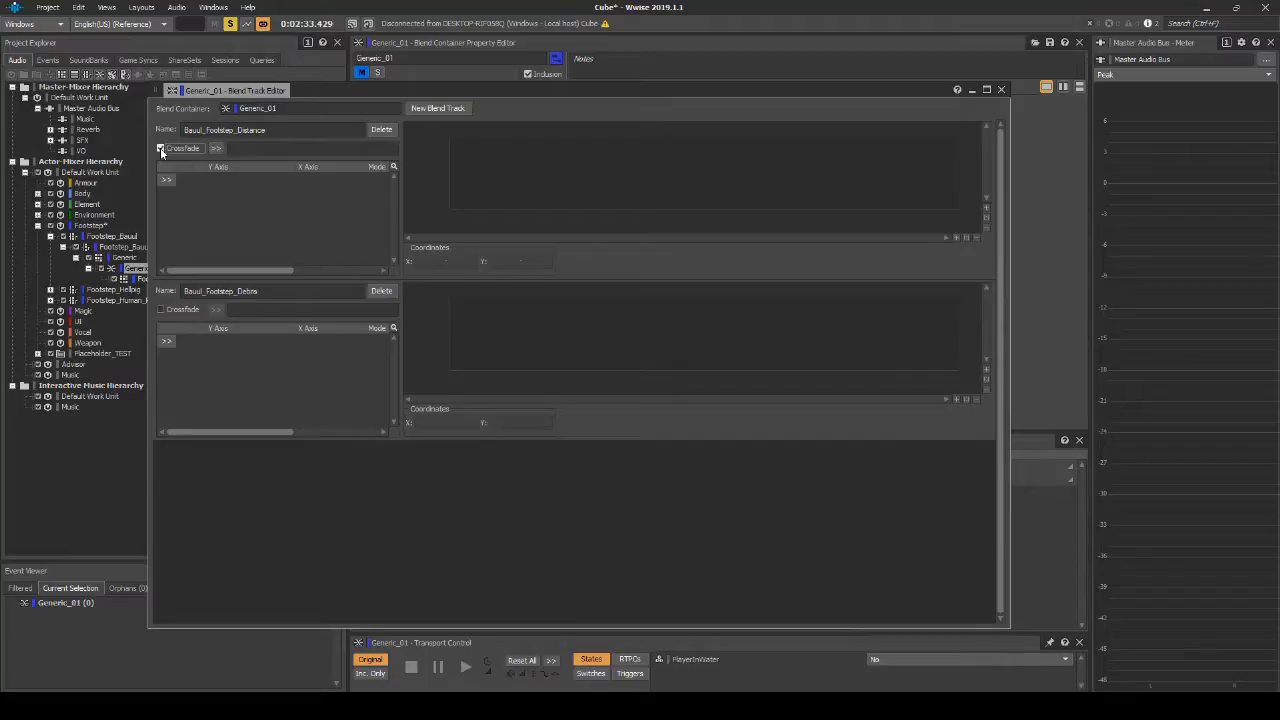
pyautogui.click(161, 310)
pyautogui.click(215, 148)
pyautogui.moveTo(275, 151)
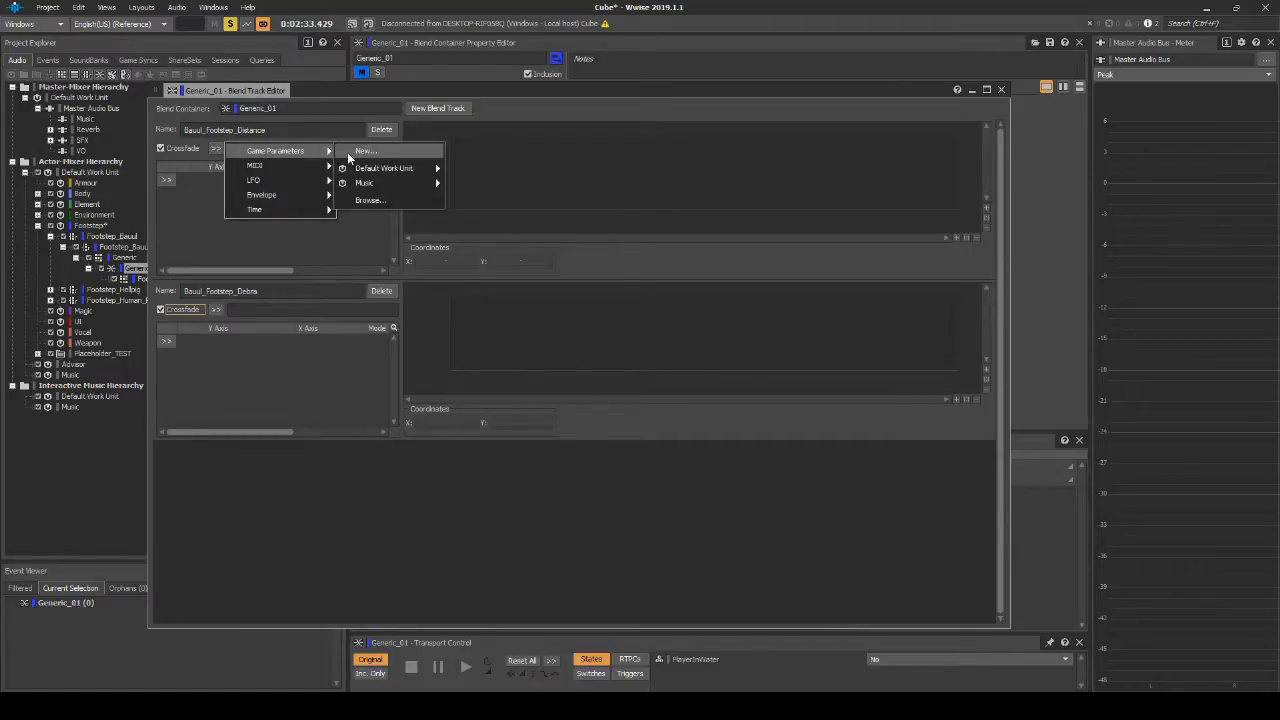
pyautogui.moveTo(383, 168)
pyautogui.click(465, 170)
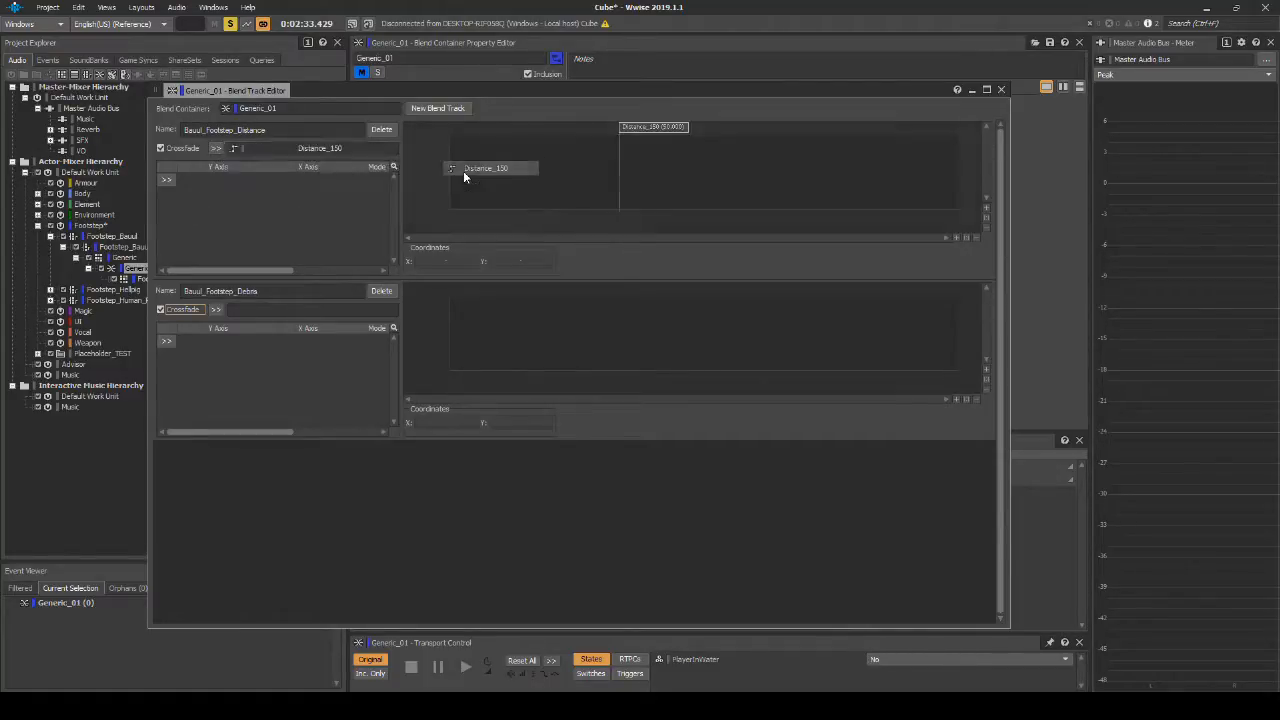
# Assign the Distance_150 game parameter to the Bauul_Footstep_Debris track's crossfade and close the blend track editor
pyautogui.click(215, 309)
pyautogui.moveTo(290, 312)
pyautogui.moveTo(369, 331)
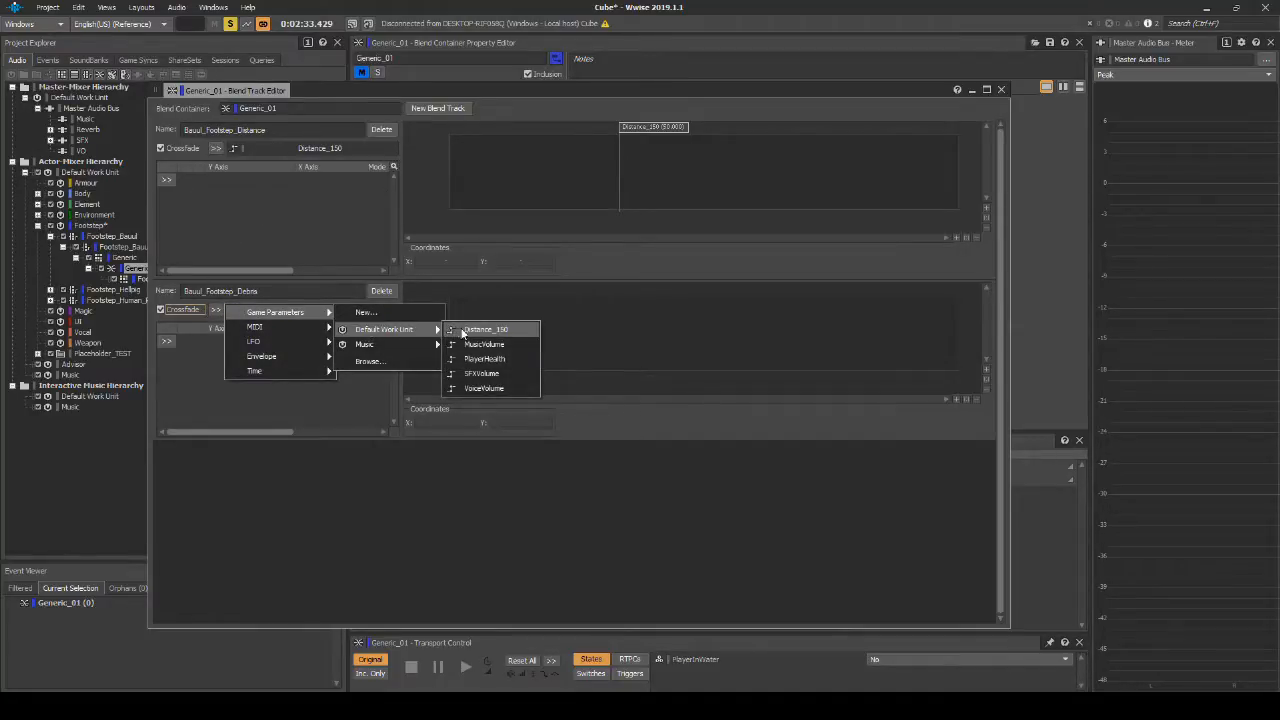
pyautogui.click(466, 331)
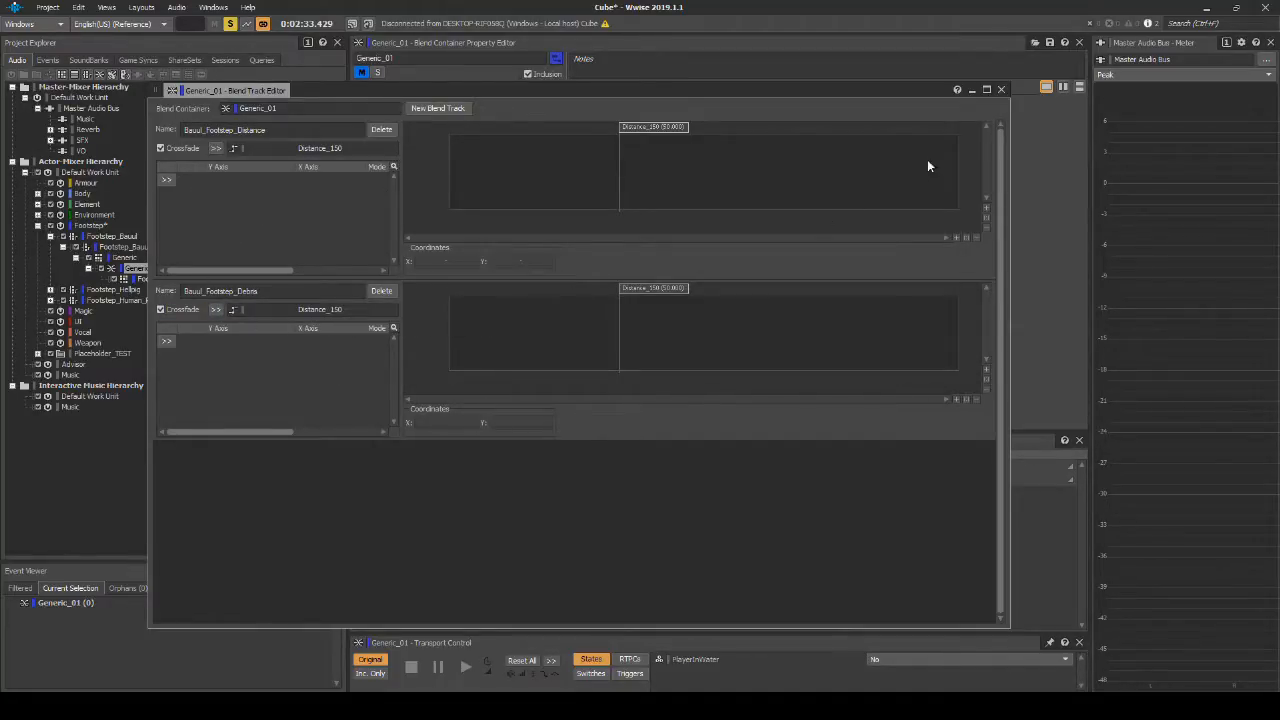
pyautogui.click(1001, 89)
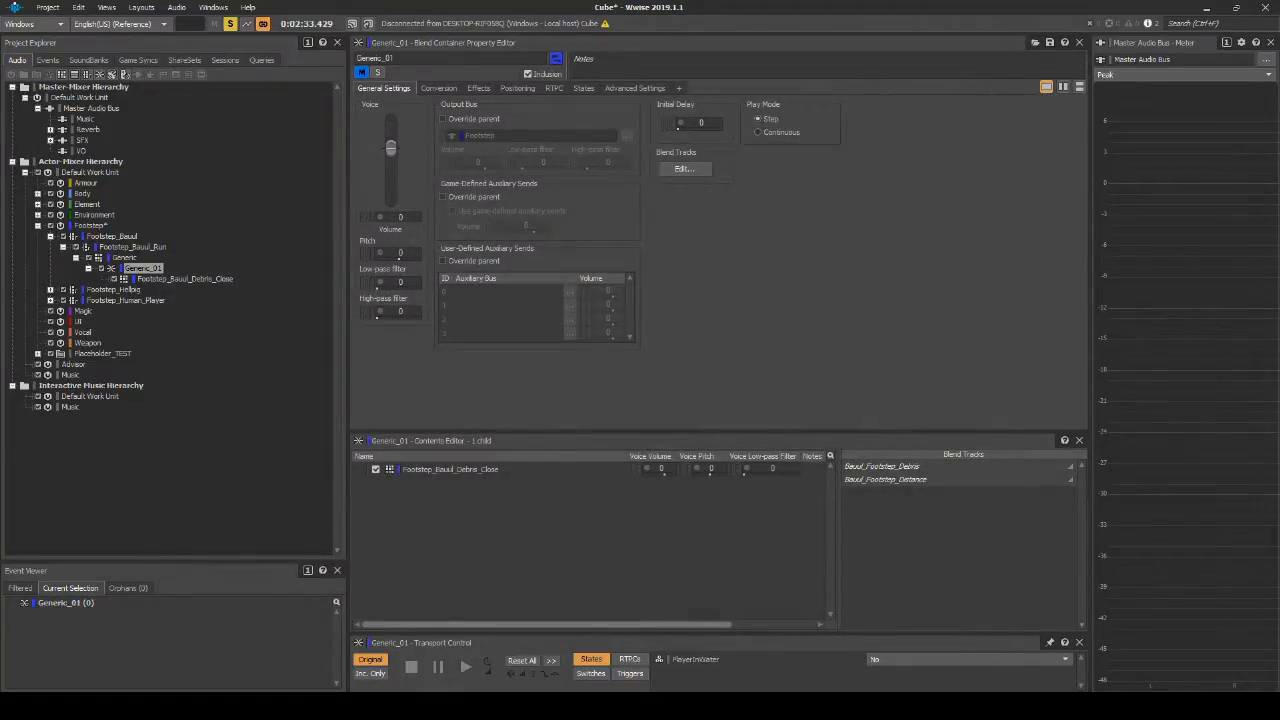
# Add the Footstep_Bauul_Debris_Close container to the Bauul_Footstep_Debris blend track
pyautogui.click(161, 272)
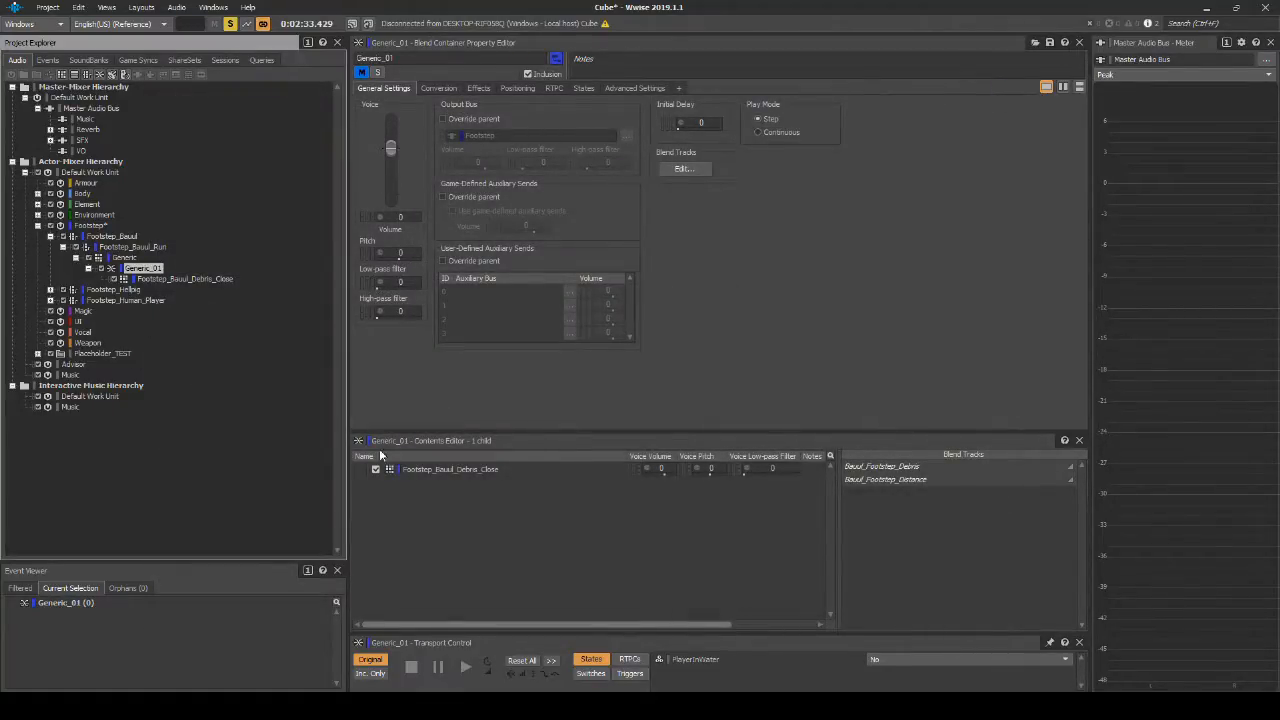
pyautogui.click(423, 472)
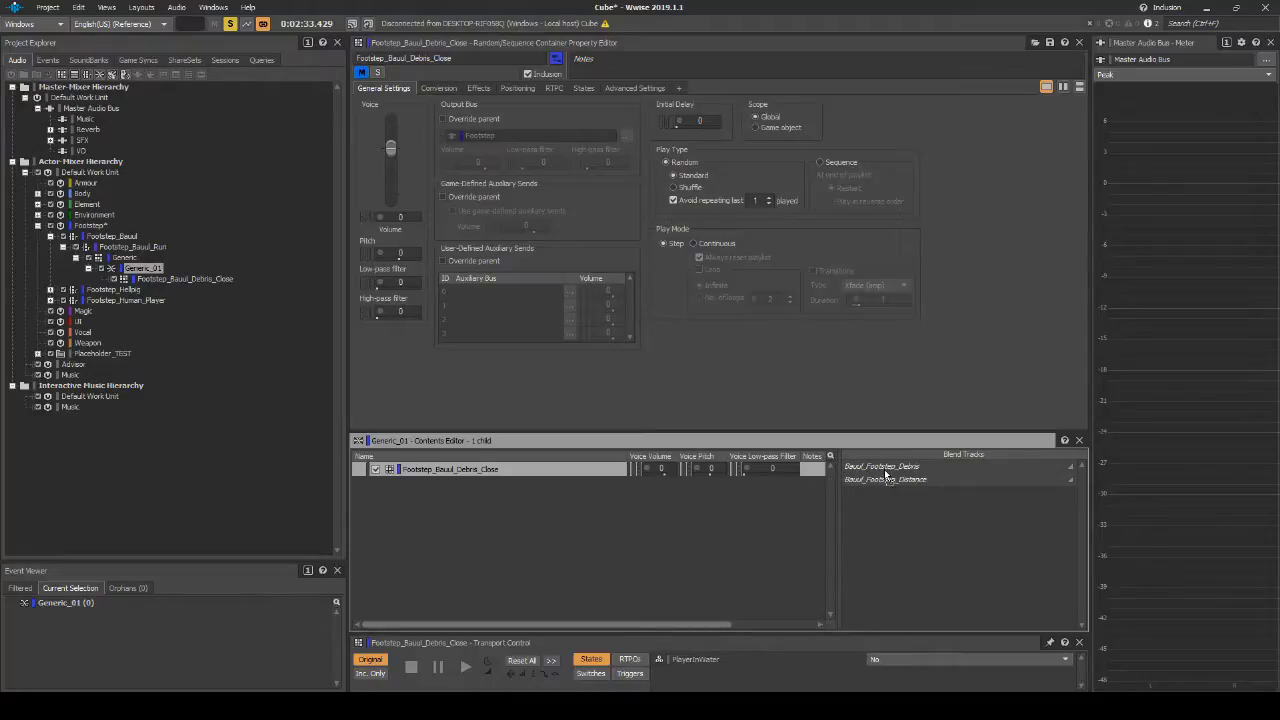
pyautogui.moveTo(886, 472); pyautogui.dragTo(887, 477)
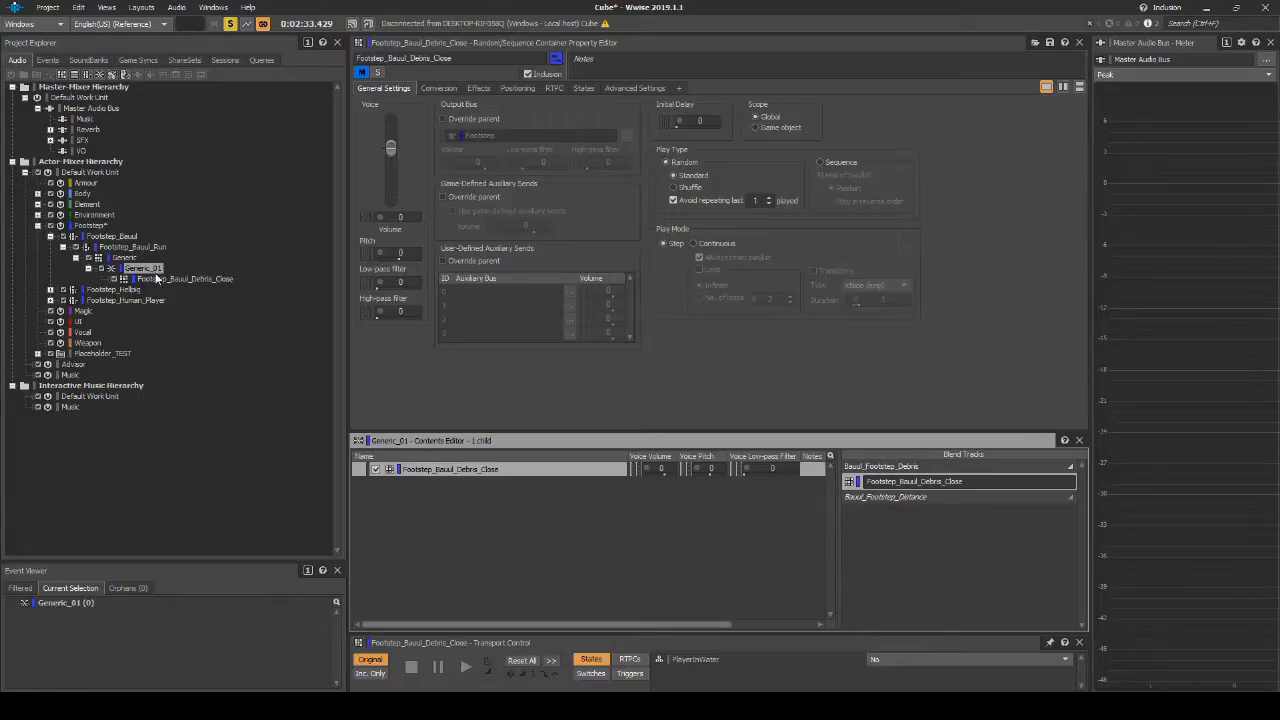
# Duplicate the Generic_01 blend container inside the Generic random container
pyautogui.rightClick(143, 272)
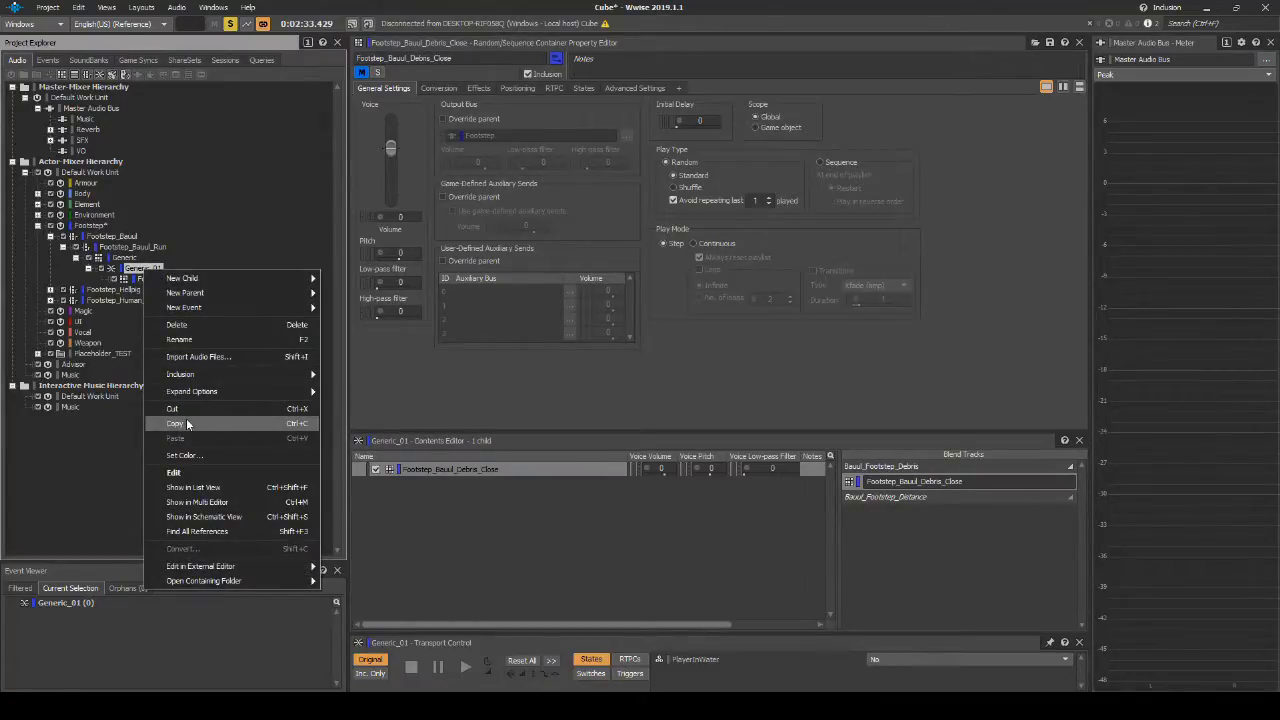
pyautogui.click(186, 423)
pyautogui.click(127, 259)
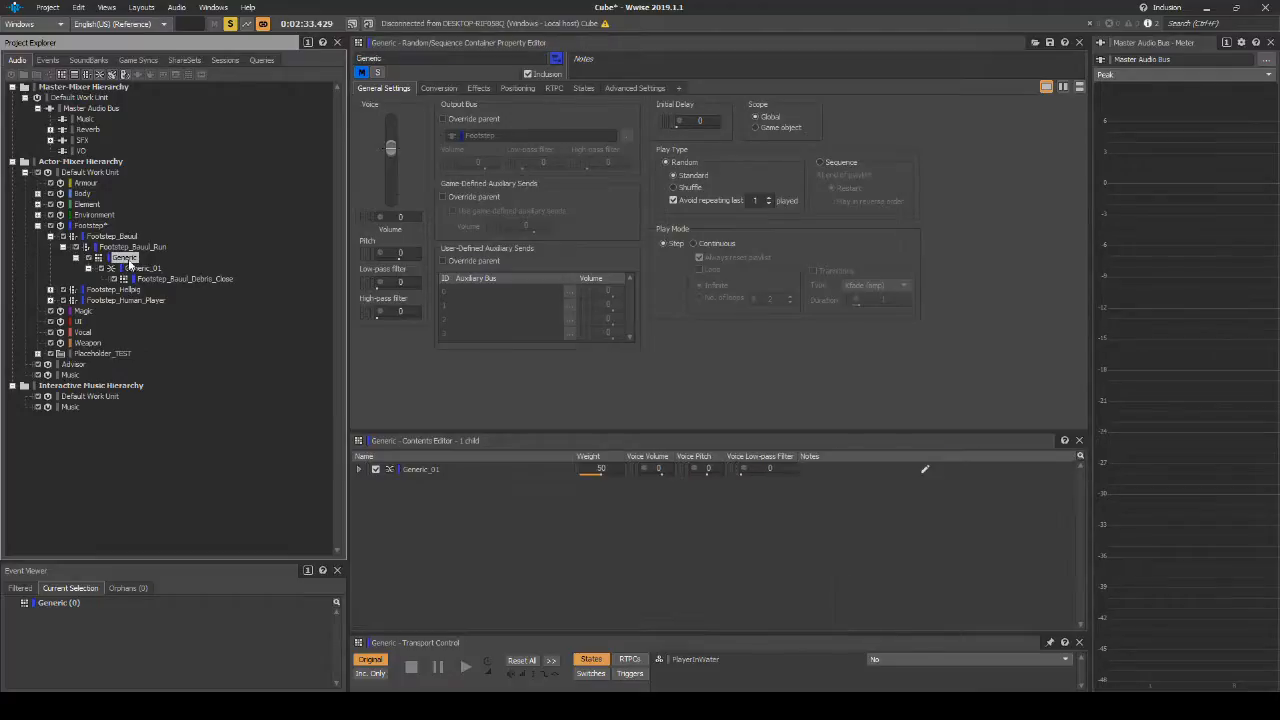
pyautogui.hotkey('ctrl', 'v')
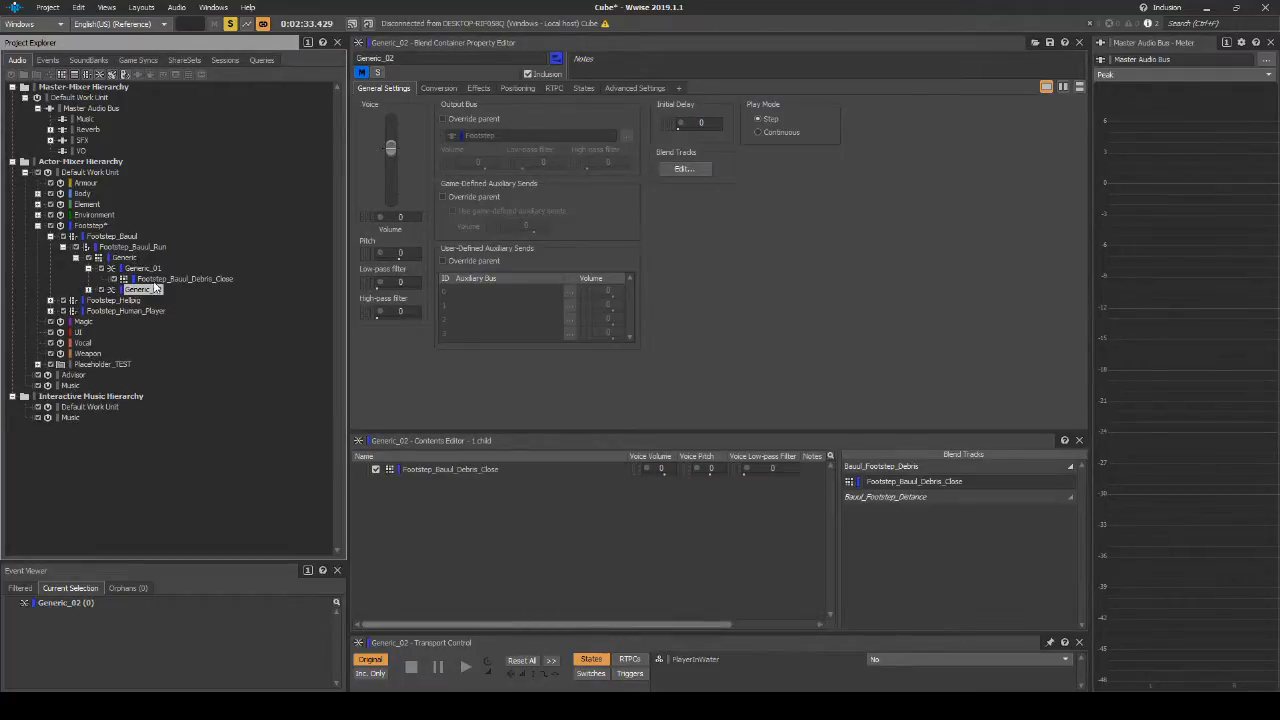
pyautogui.click(161, 289)
pyautogui.click(161, 290)
# Load the Creature_Large Run_Generic files Close_01, Close_02, Far_01 and Far_02 from the Creature_Large folder for import into Generic_01
pyautogui.click(203, 705)
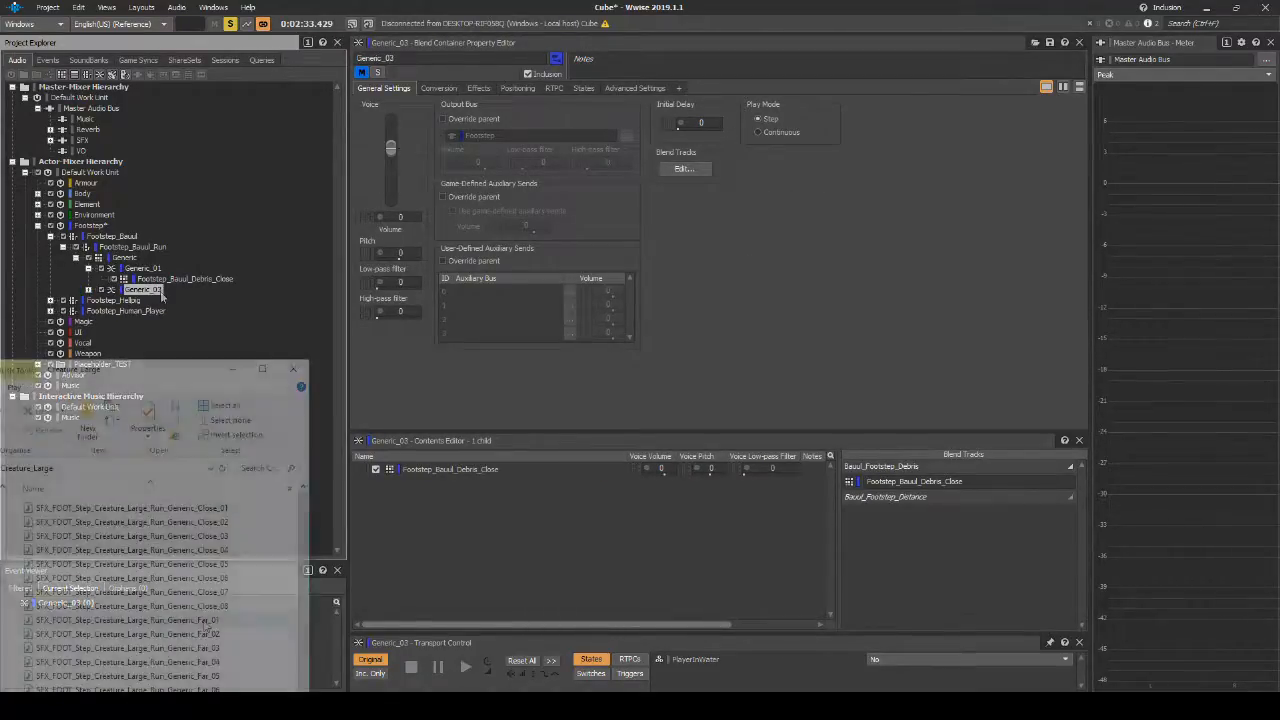
pyautogui.keyDown('ctrl'); pyautogui.click(203, 632); pyautogui.keyUp('ctrl')
pyautogui.keyDown('ctrl'); pyautogui.click(218, 522); pyautogui.keyUp('ctrl')
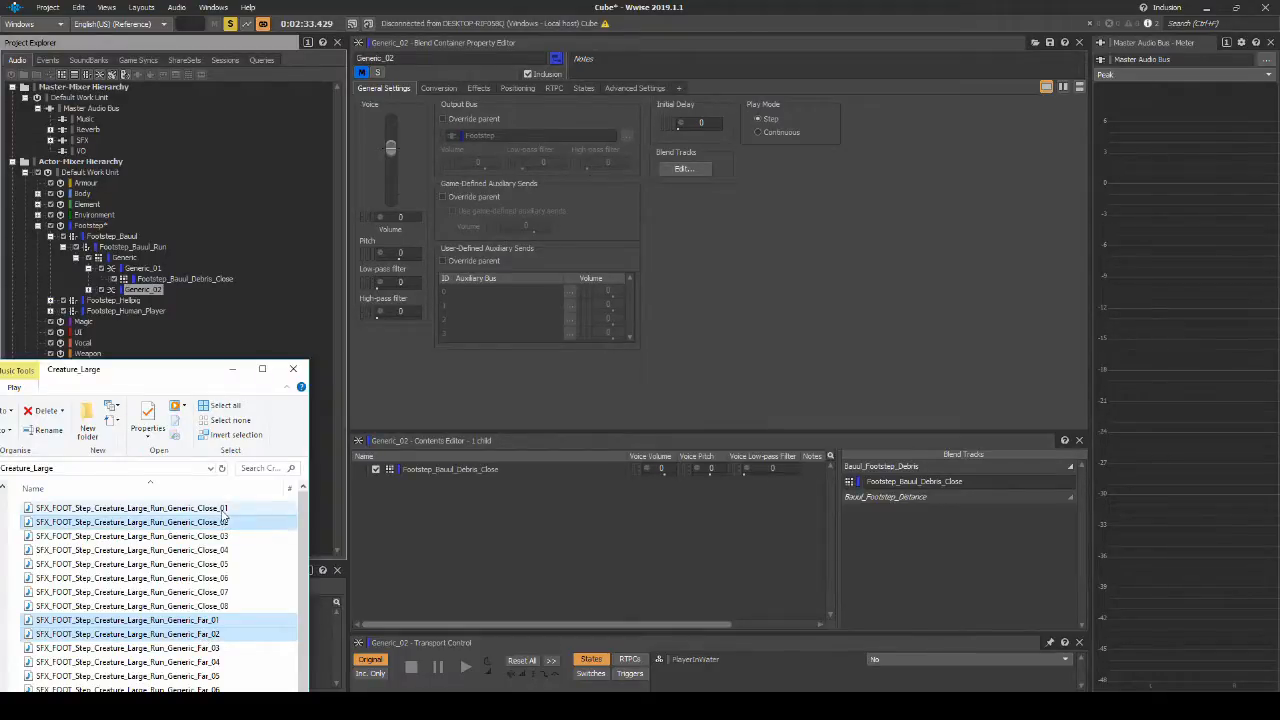
pyautogui.keyDown('ctrl'); pyautogui.click(205, 509); pyautogui.keyUp('ctrl')
pyautogui.moveTo(198, 515); pyautogui.dragTo(152, 272)
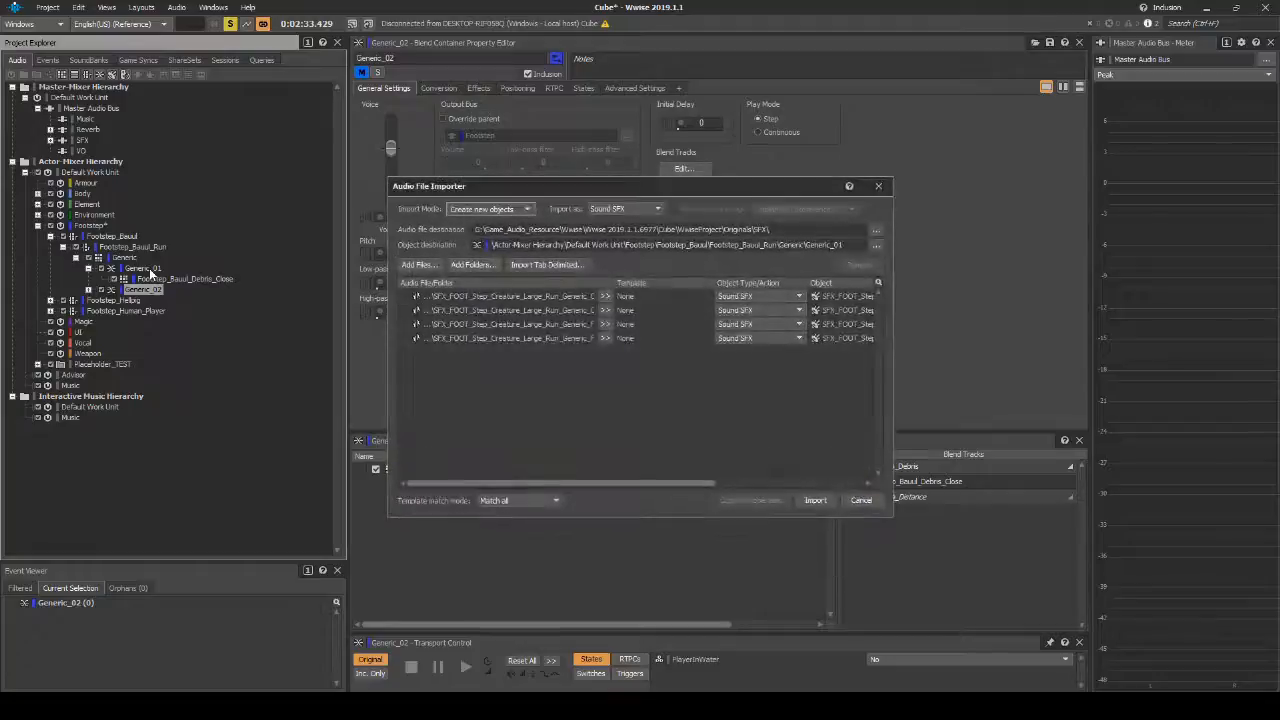
# Create a Bauul folder inside SFX\Footstep, choose it as the audio file destination and import the files
pyautogui.click(877, 231)
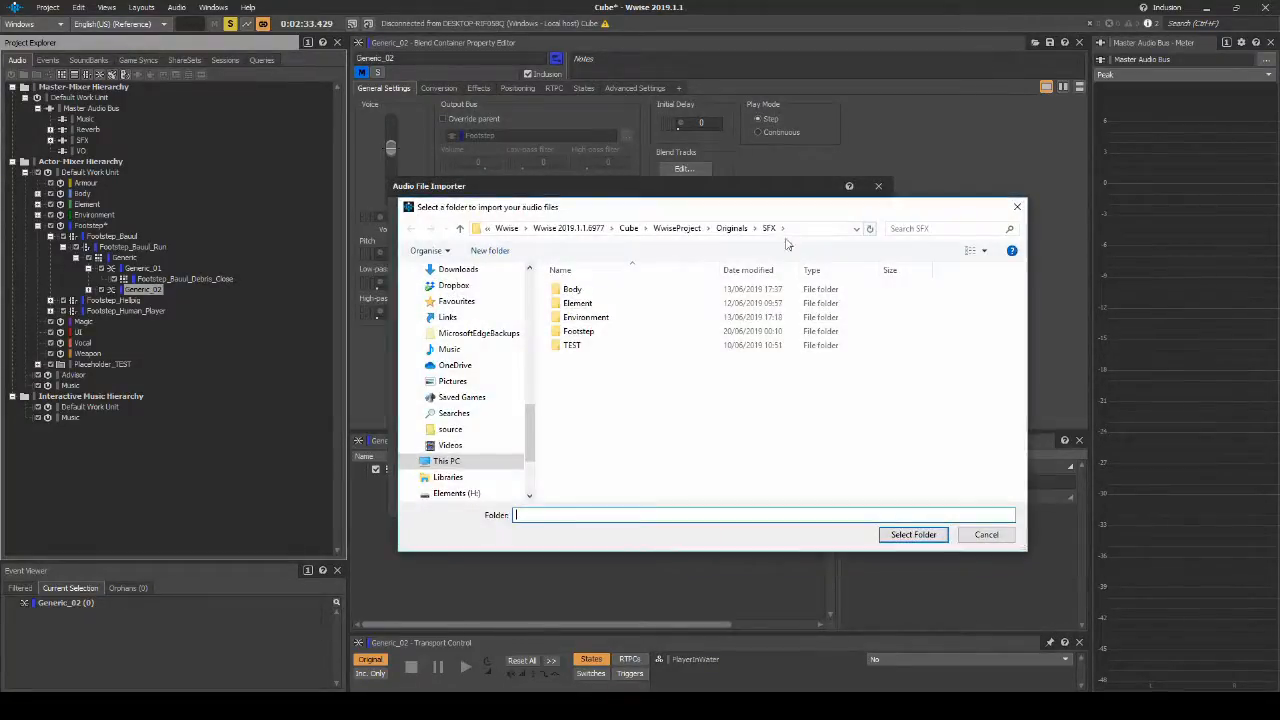
pyautogui.doubleClick(582, 328)
pyautogui.rightClick(596, 371)
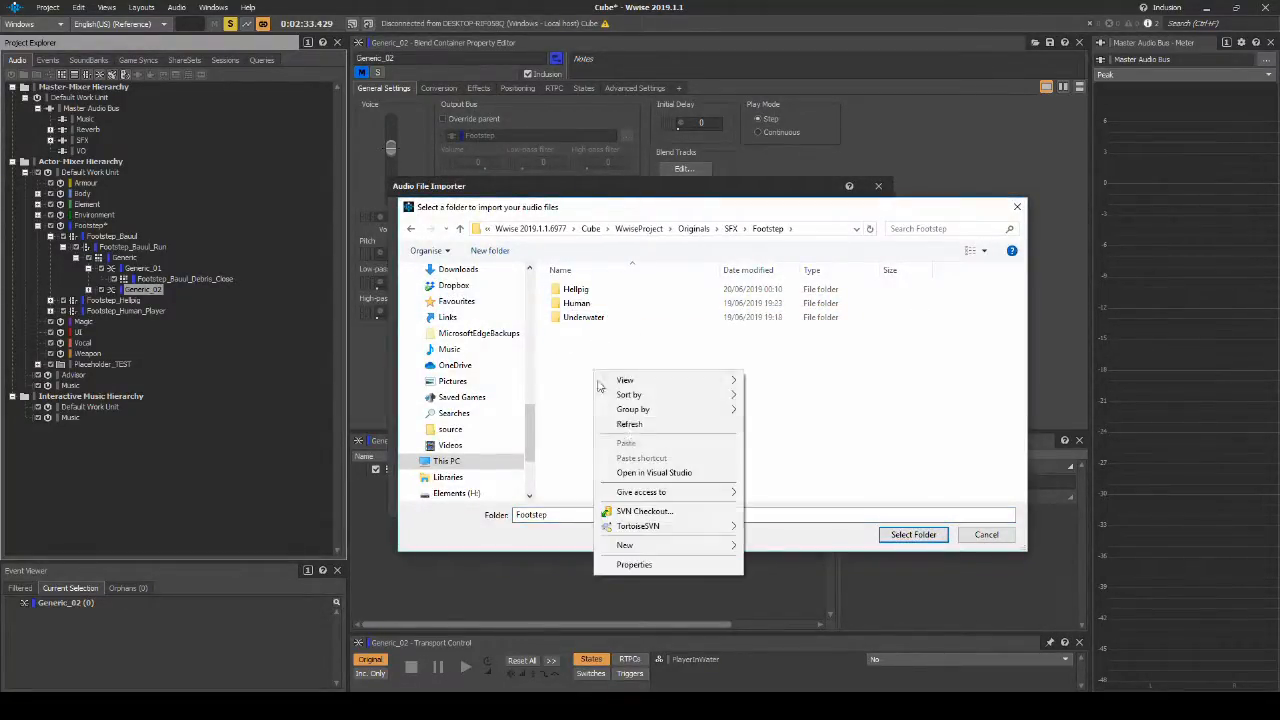
pyautogui.moveTo(655, 545)
pyautogui.click(779, 335)
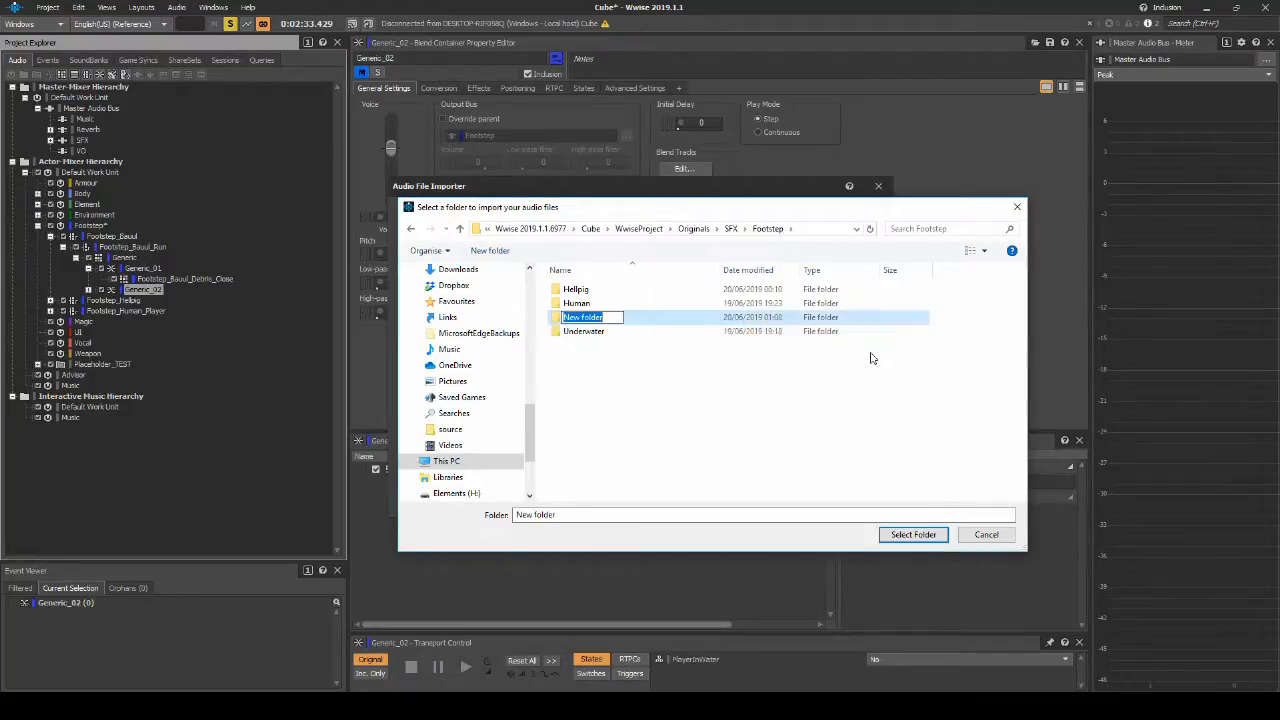
pyautogui.write('Bauul')
pyautogui.press('Return')
pyautogui.doubleClick(600, 290)
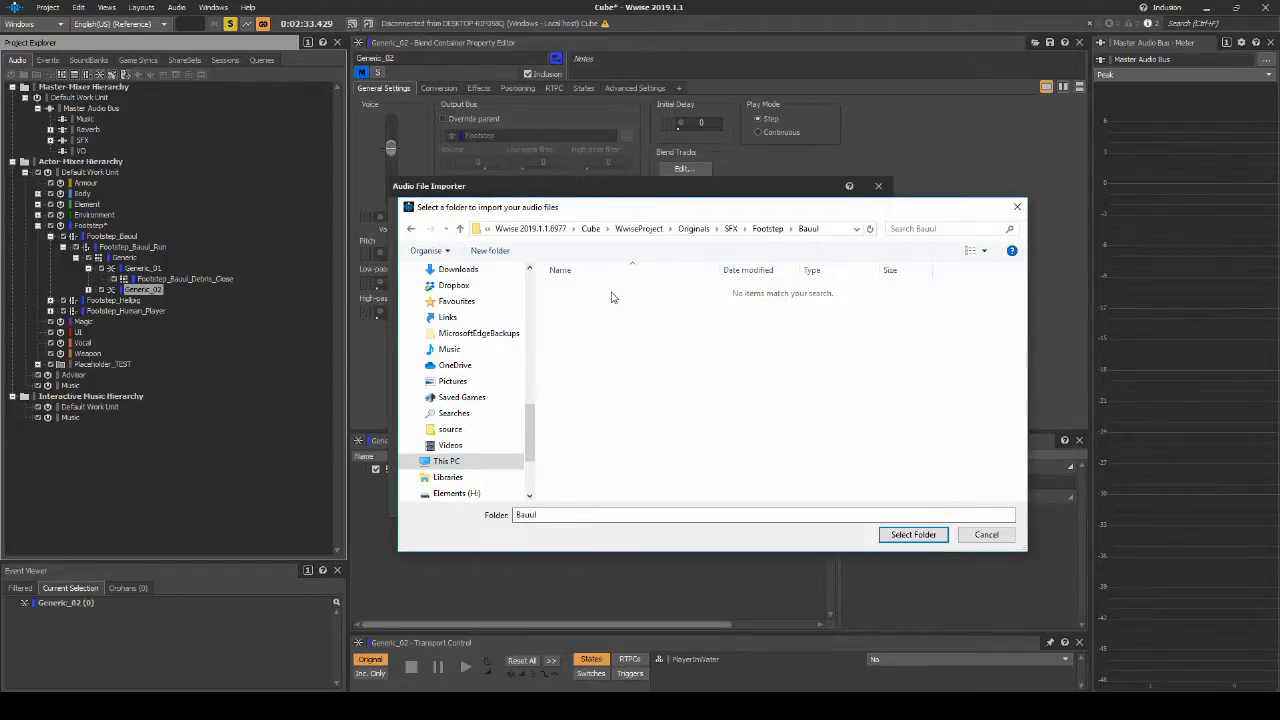
pyautogui.click(906, 534)
pyautogui.click(816, 501)
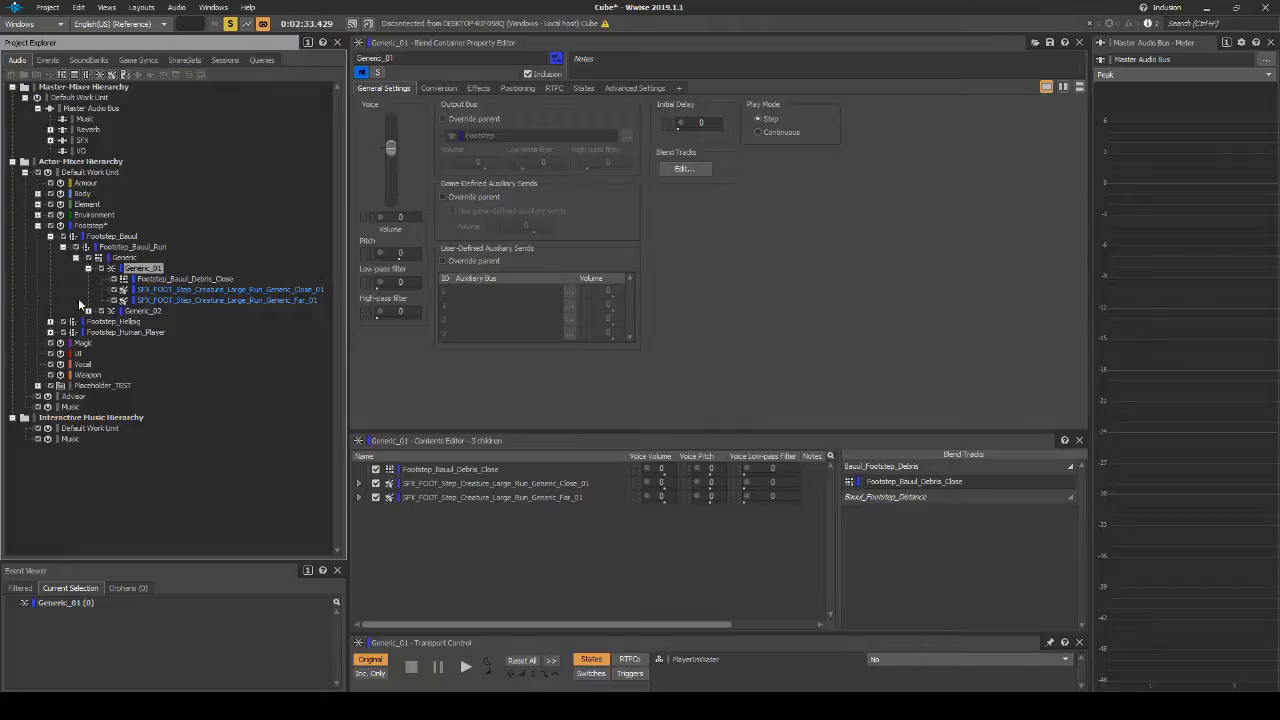
# Add the Run_Generic_Close_01 and Run_Generic_Far_01 sounds to the Bauul_Footstep_Distance blend track
pyautogui.moveTo(192, 292); pyautogui.dragTo(908, 503)
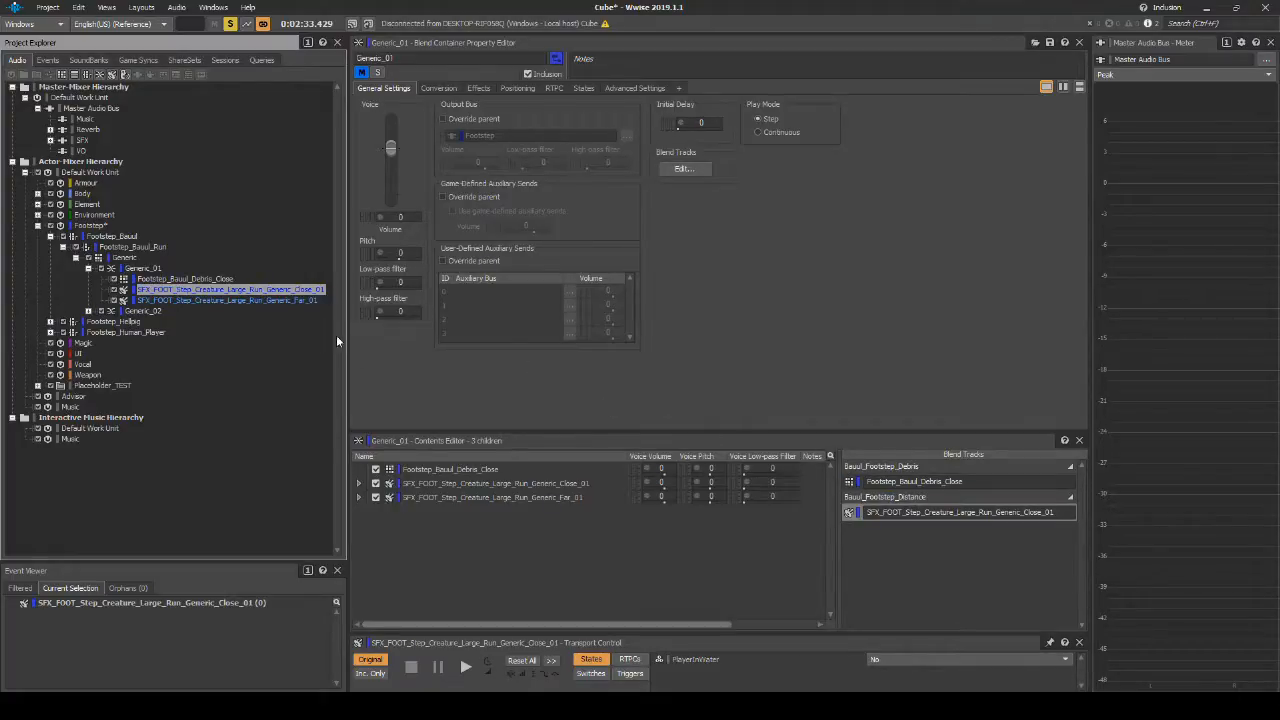
pyautogui.moveTo(301, 303); pyautogui.dragTo(900, 507)
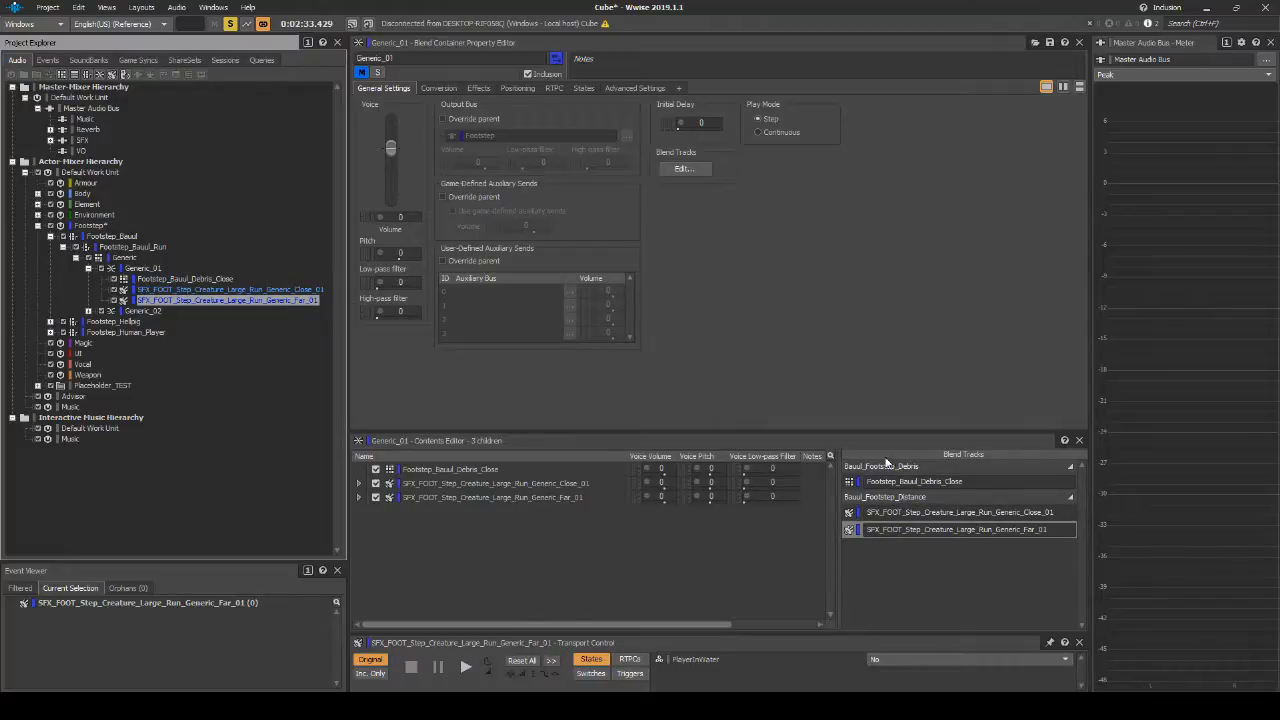
# Set the end of the Close_01 sound's range to distance 50 on the Bauul_Footstep_Distance blend track
pyautogui.click(698, 170)
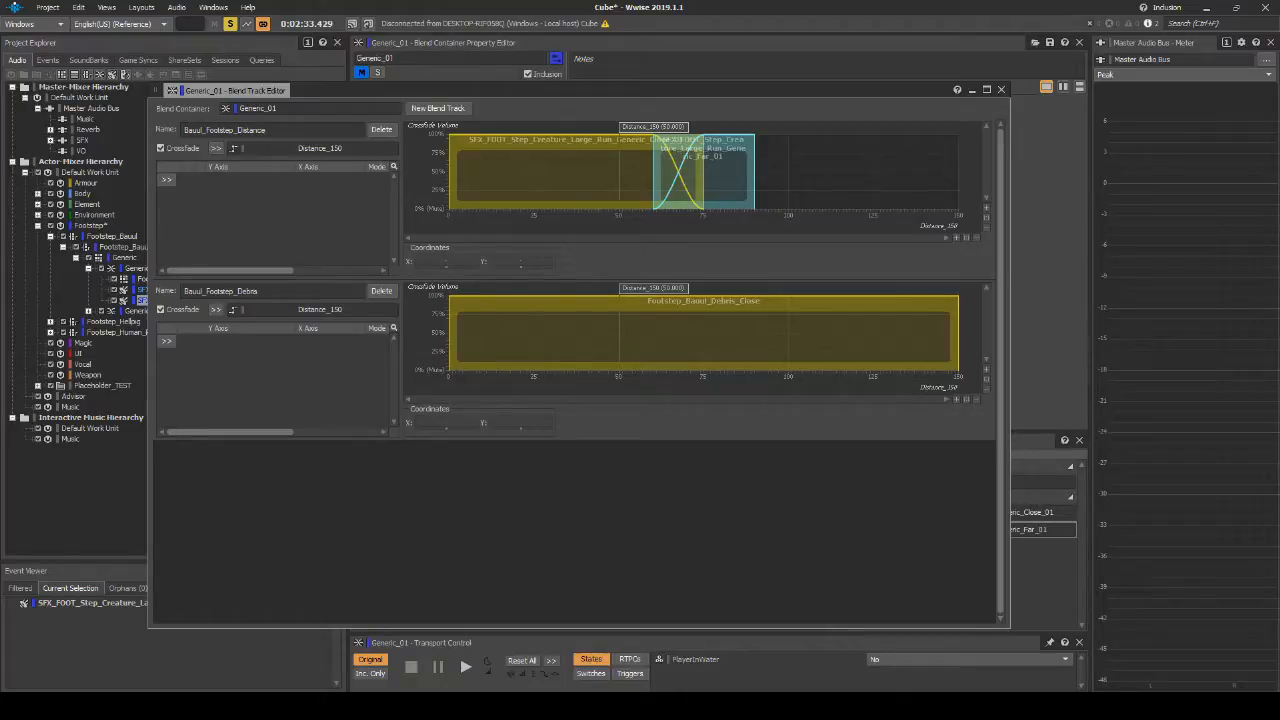
pyautogui.click(701, 172)
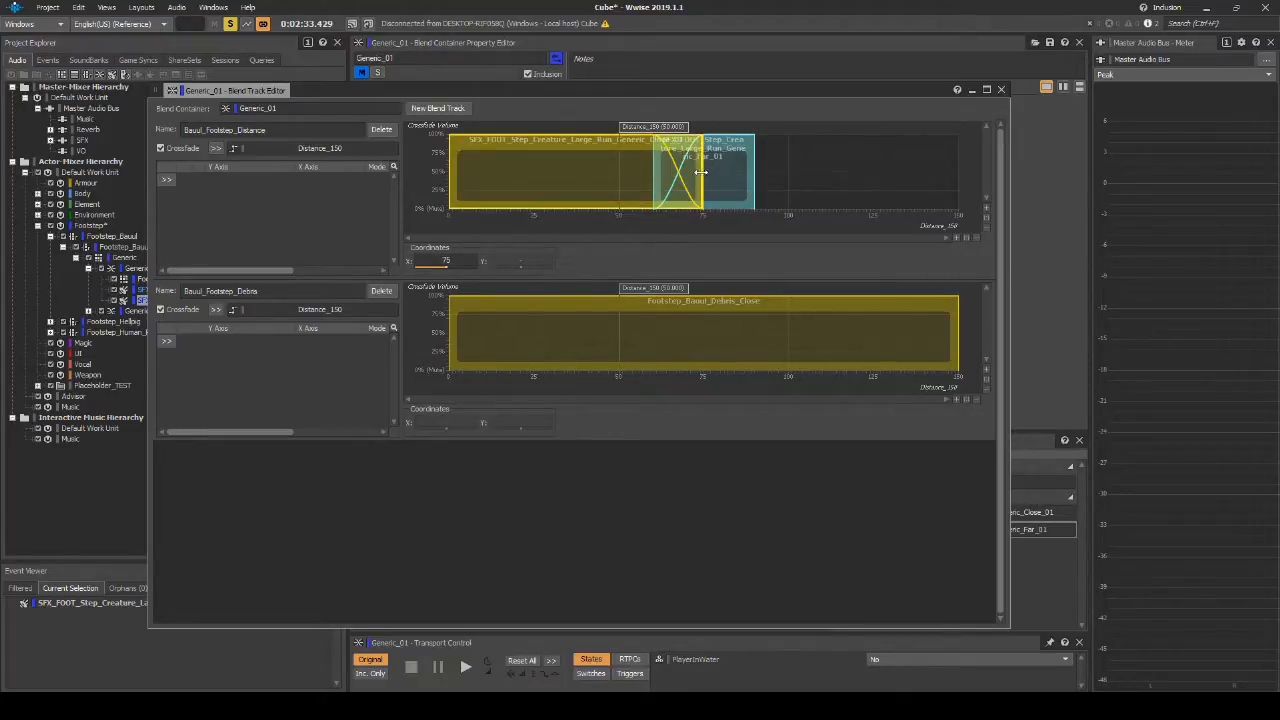
pyautogui.click(460, 260)
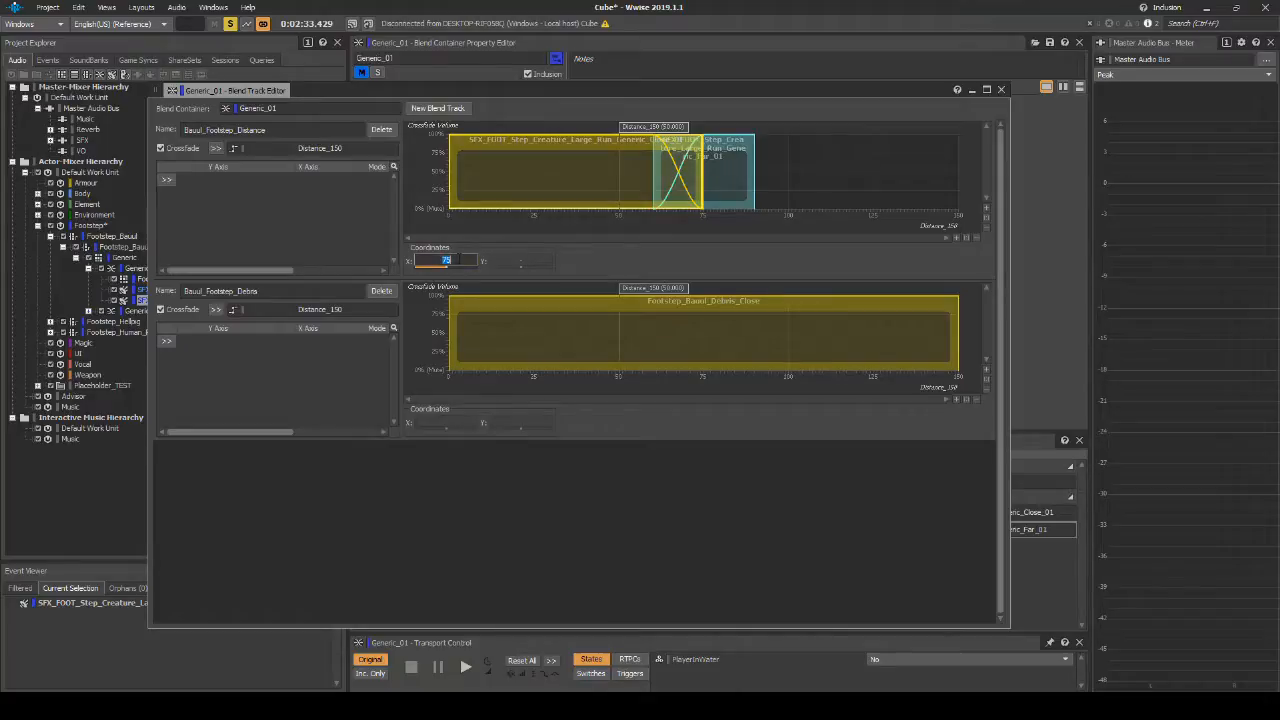
pyautogui.write('50')
pyautogui.press('Return')
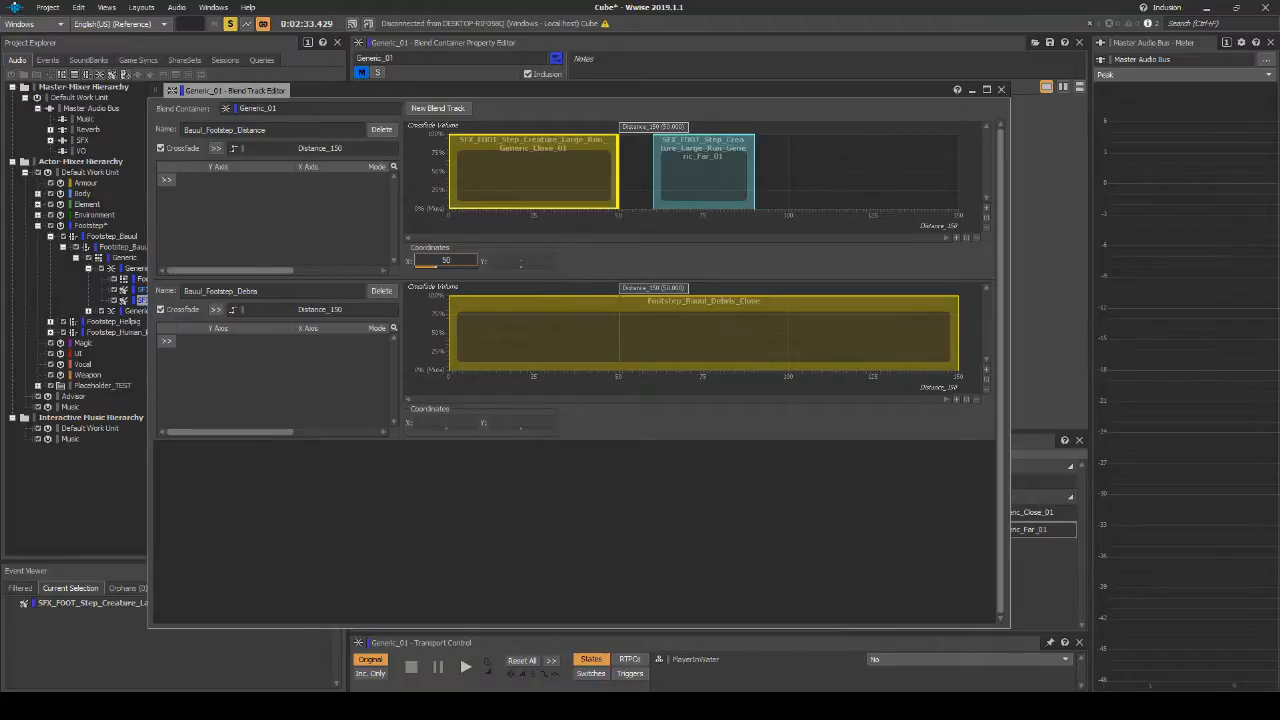
# Make the Far_01 sound's range start at distance 20 and extend to 150
pyautogui.click(650, 192)
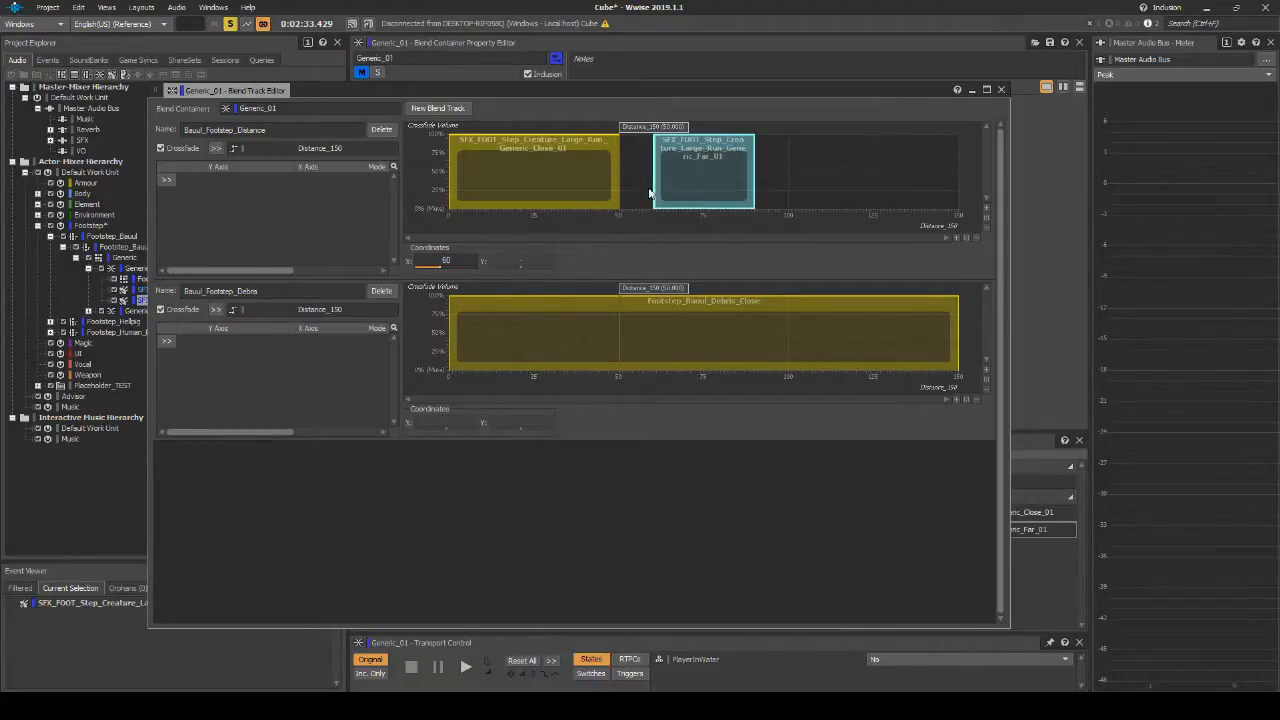
pyautogui.click(446, 260)
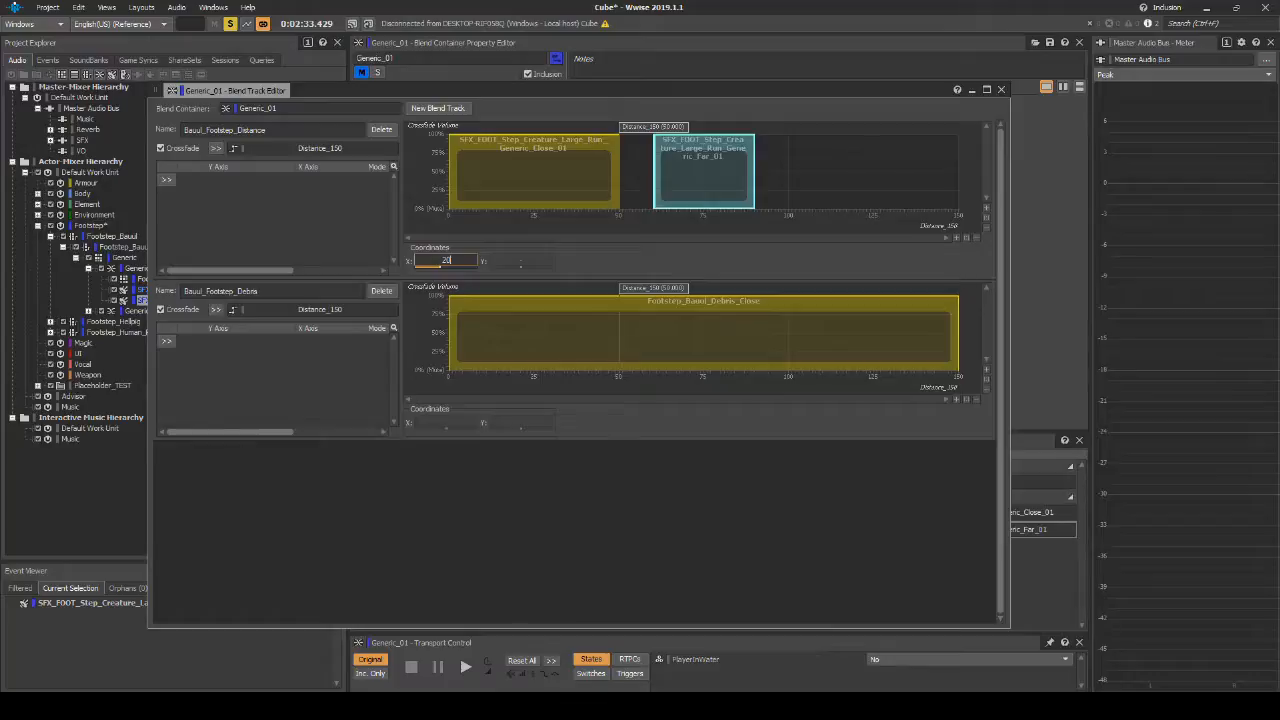
pyautogui.write('20')
pyautogui.press('Return')
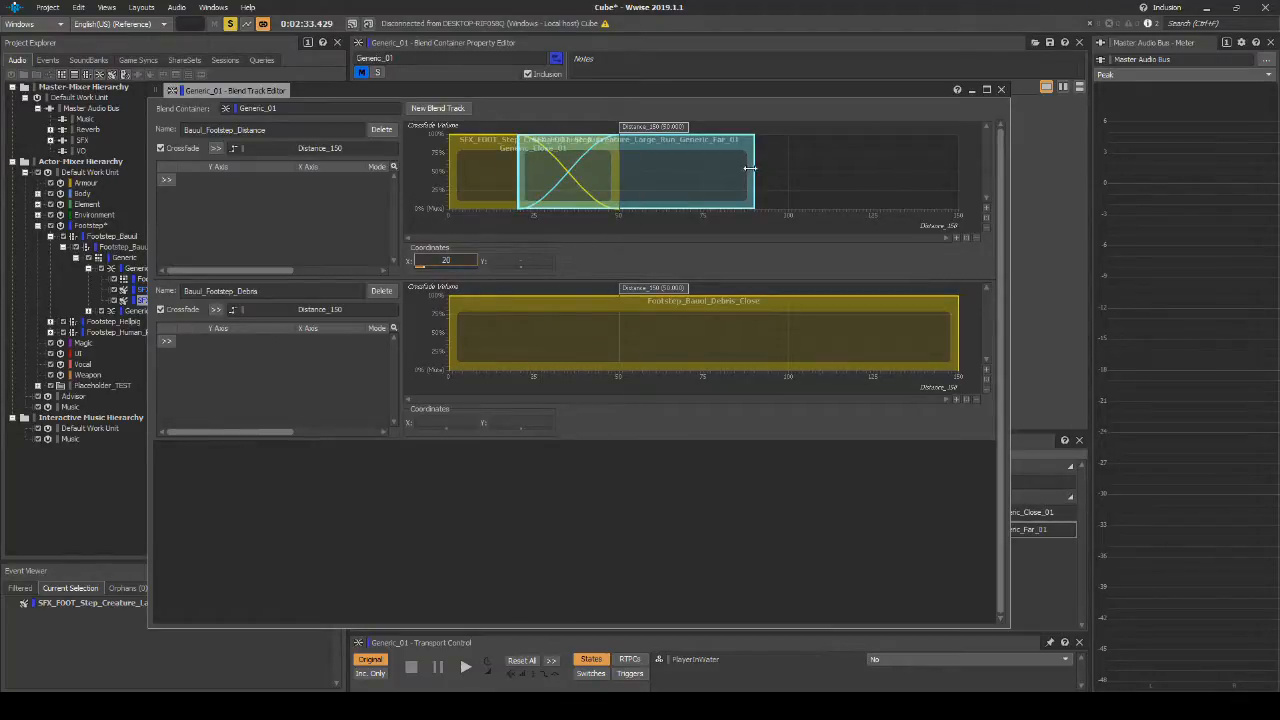
pyautogui.moveTo(754, 168); pyautogui.dragTo(976, 167)
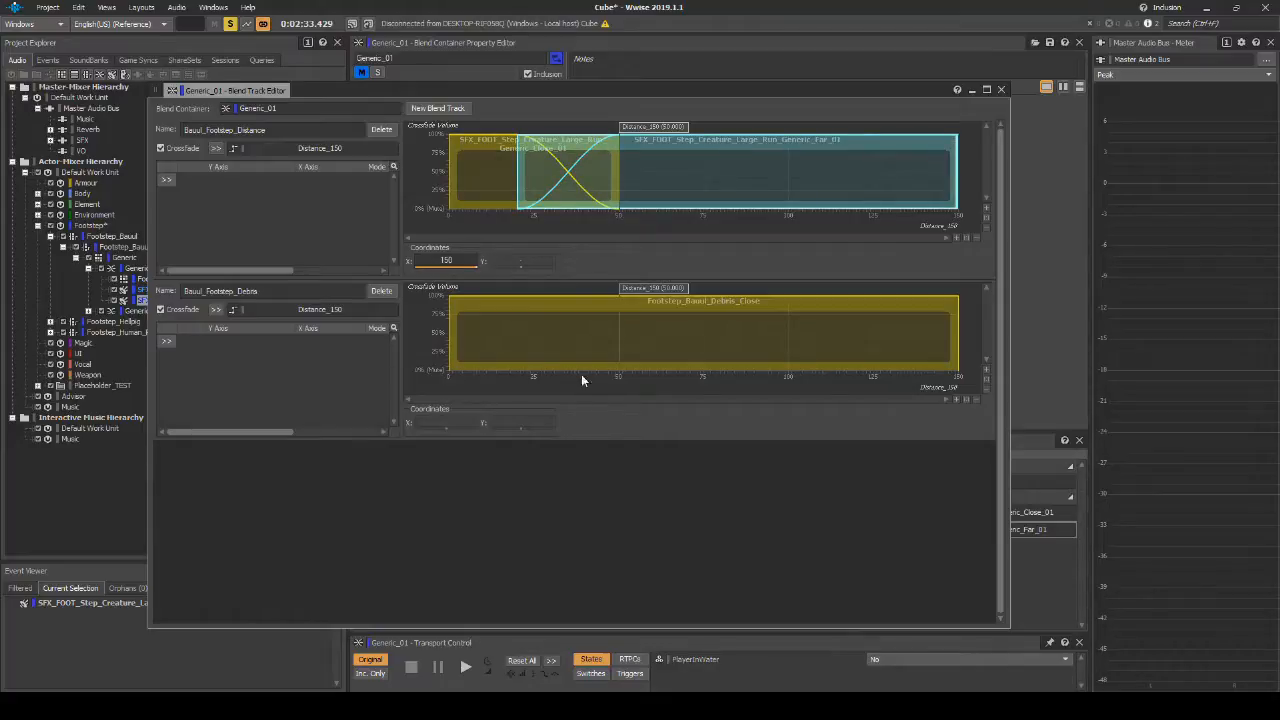
# Set the end of the Footstep_Bauul_Debris_Close range to distance 40 on the debris track
pyautogui.click(957, 346)
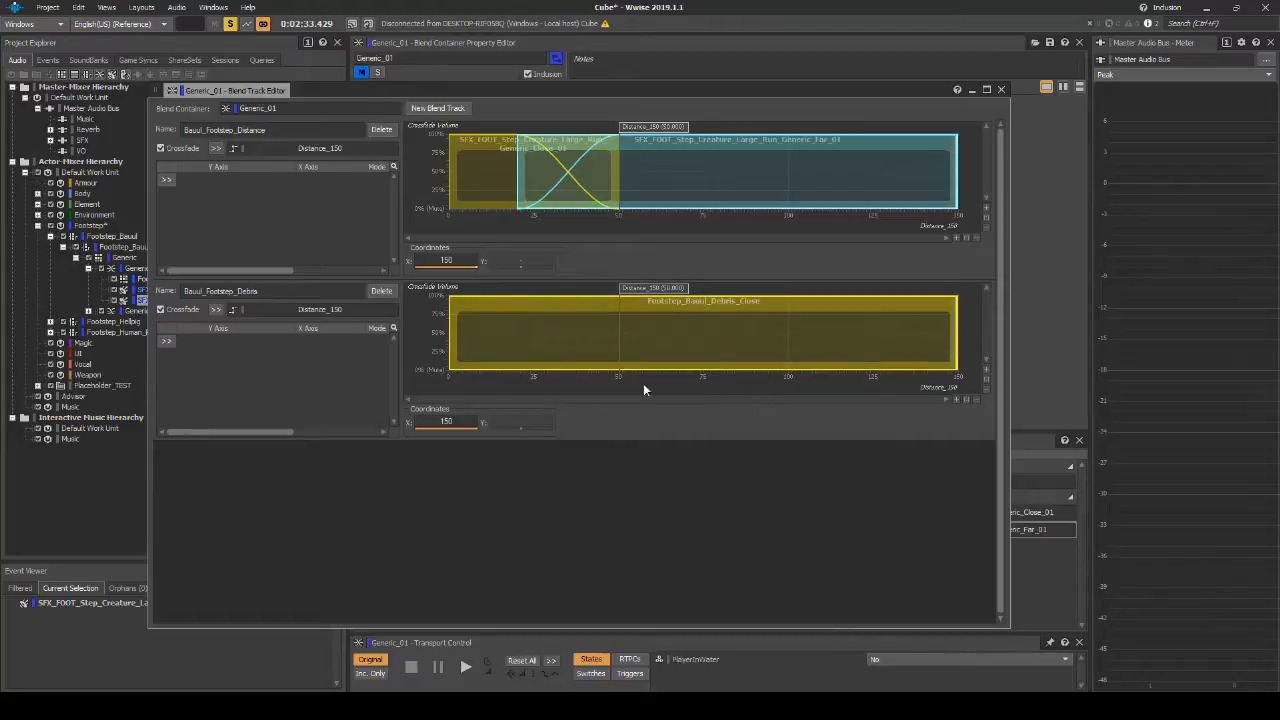
pyautogui.doubleClick(459, 420)
pyautogui.write('40')
pyautogui.press('Return')
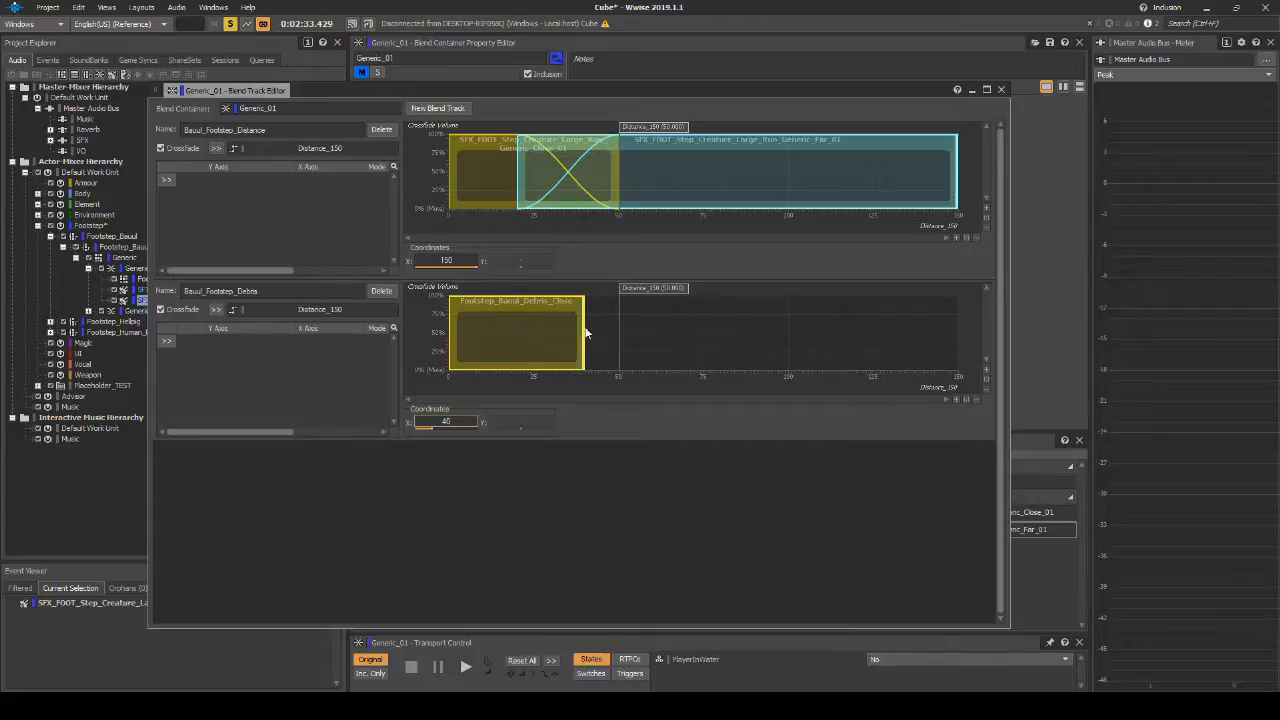
# Give the Footstep_Bauul_Debris_Close range a manual fade-out starting at distance 10 with a Logarithmic (Base 3) curve
pyautogui.rightClick(586, 332)
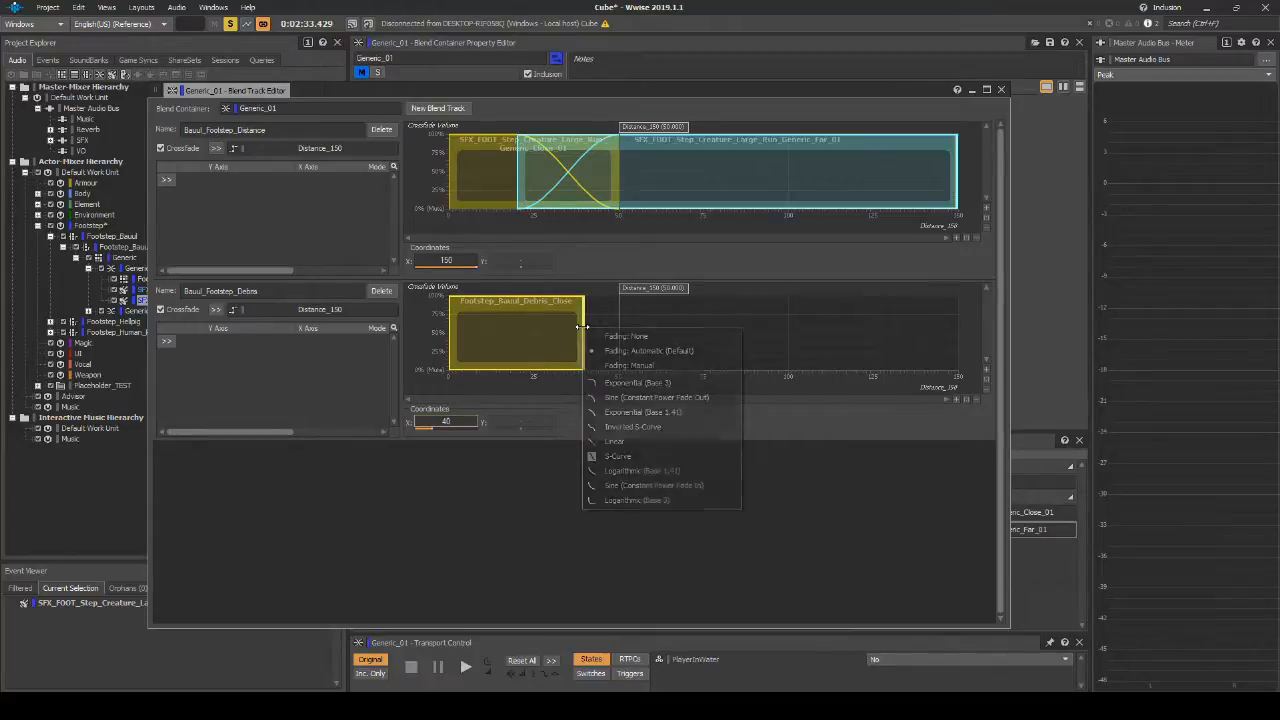
pyautogui.click(628, 365)
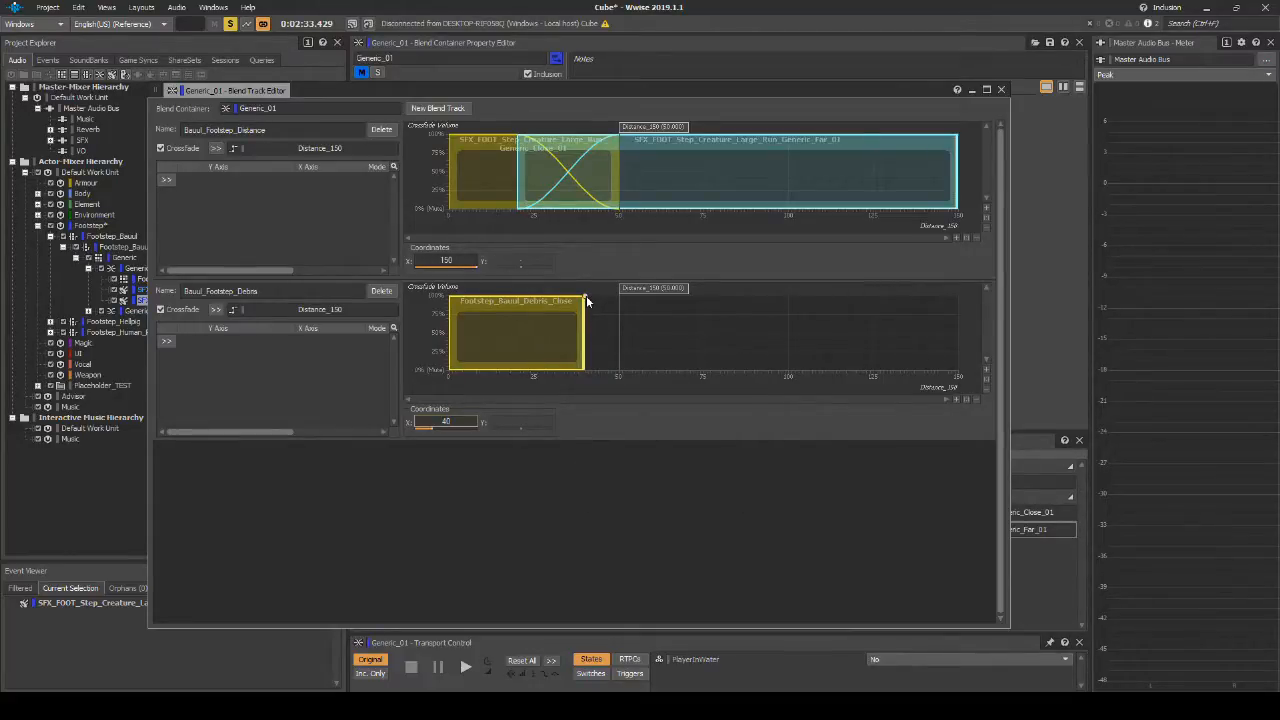
pyautogui.moveTo(586, 298); pyautogui.dragTo(493, 299)
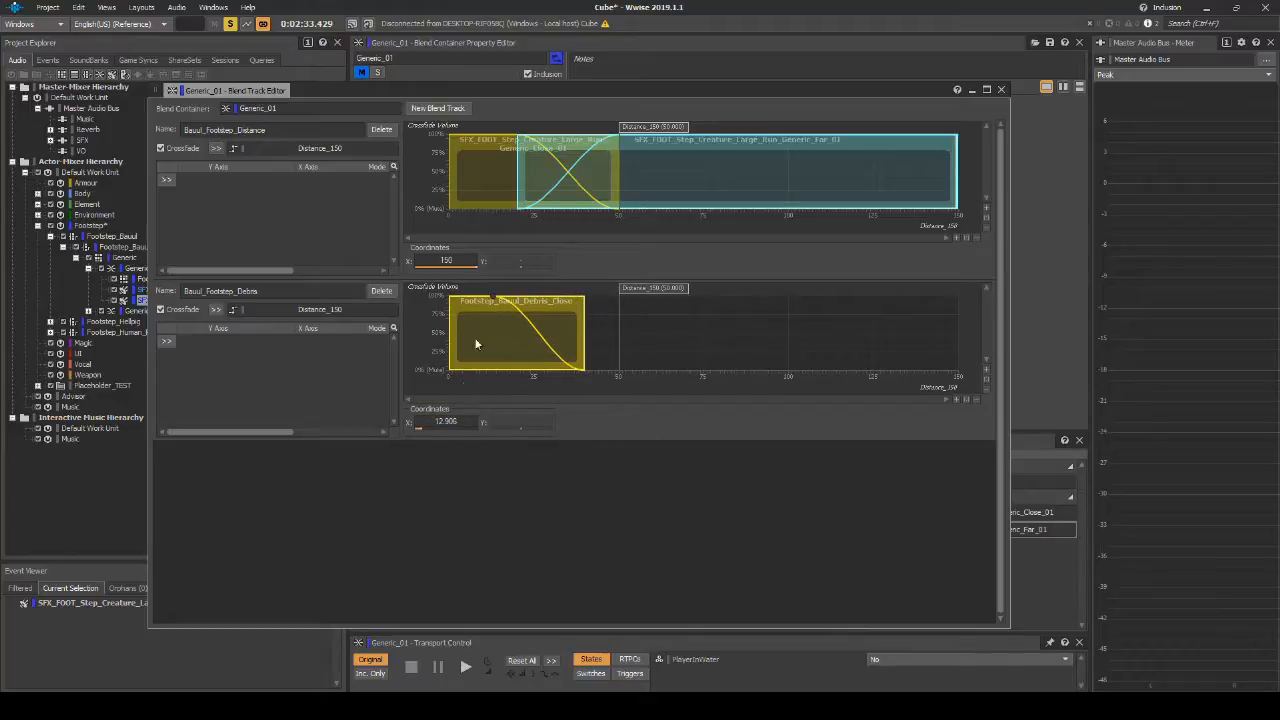
pyautogui.doubleClick(462, 423)
pyautogui.write('10')
pyautogui.press('Return')
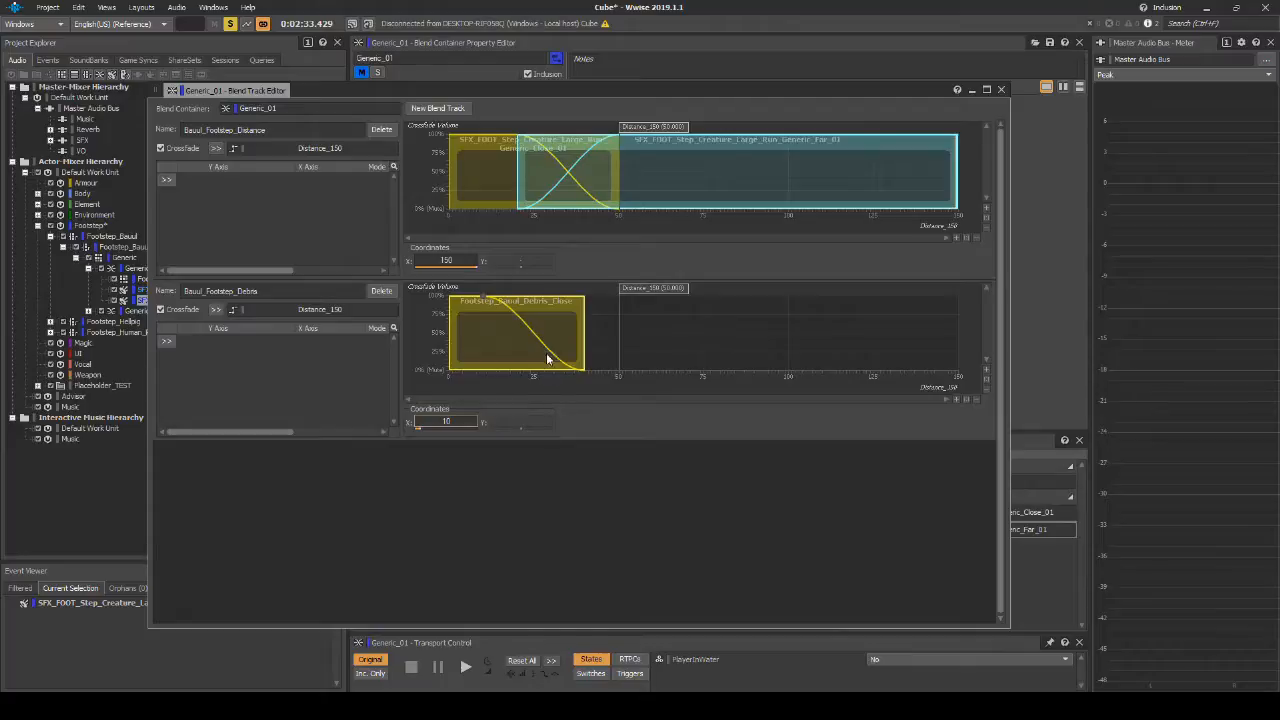
pyautogui.rightClick(537, 340)
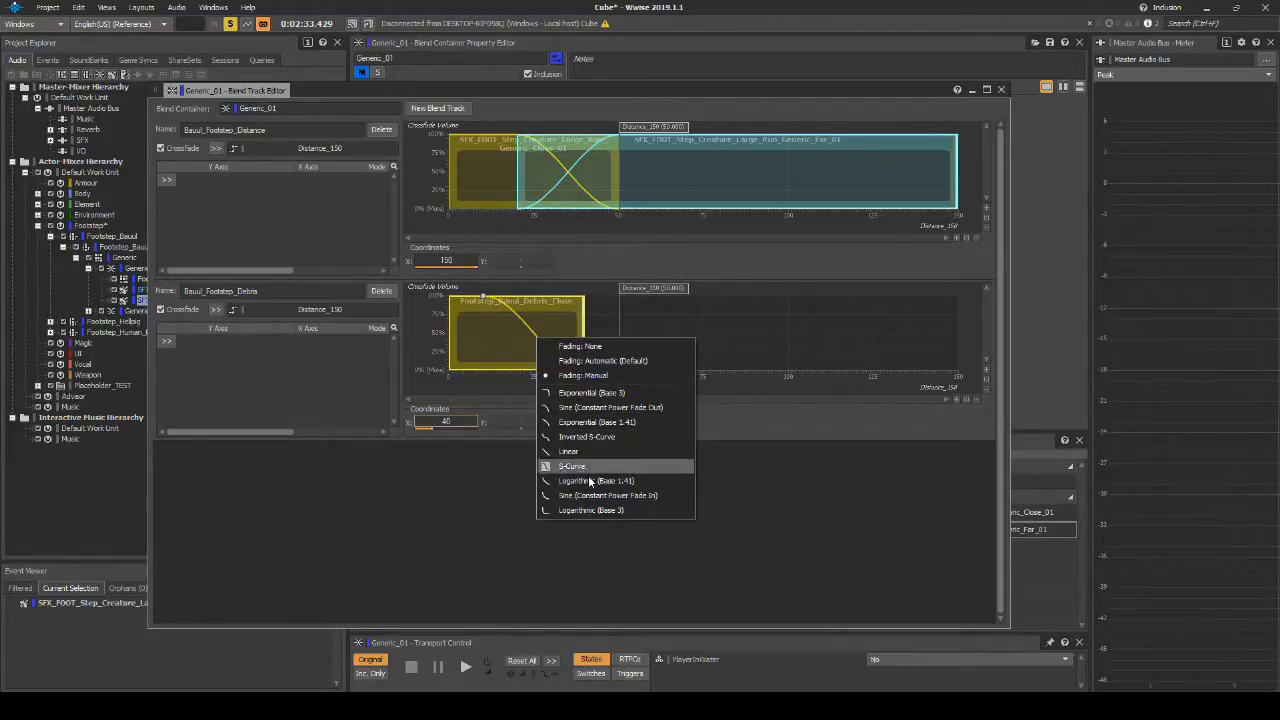
pyautogui.click(592, 510)
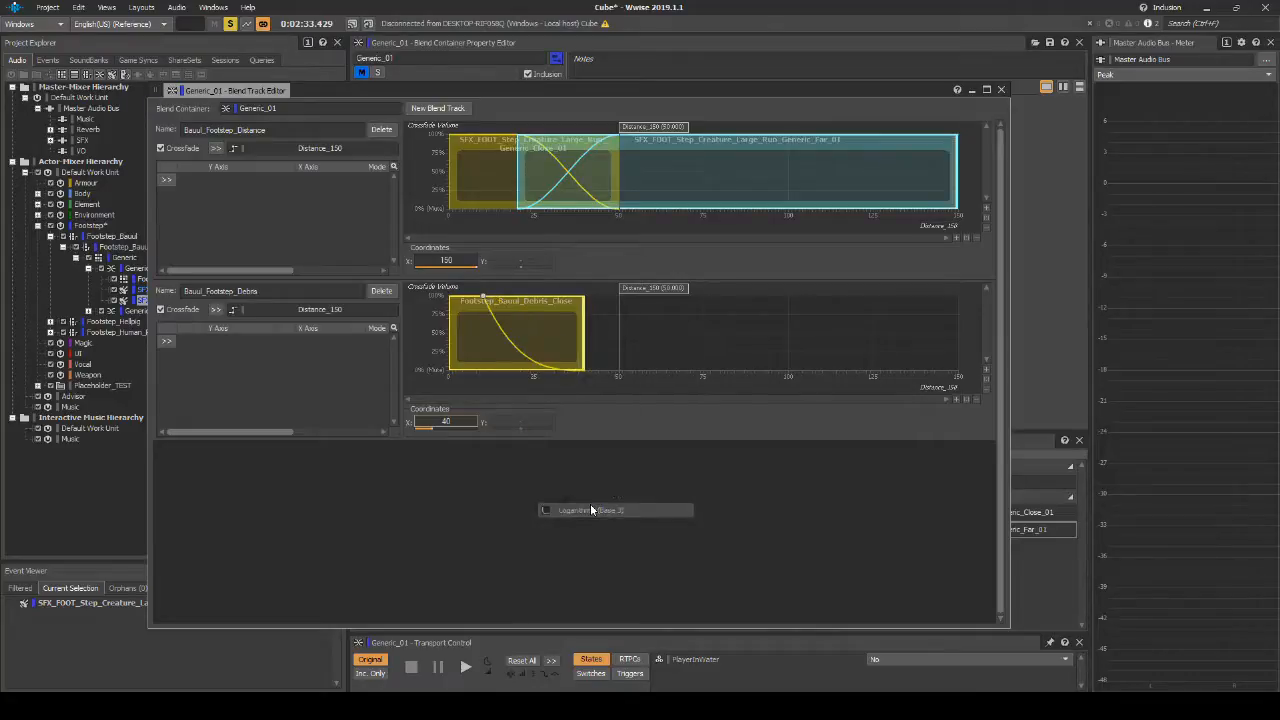
# Assign the Water container to the Water material and the Generic container to Wood in the Footstep_Bauul_Run switch container
pyautogui.click(1003, 89)
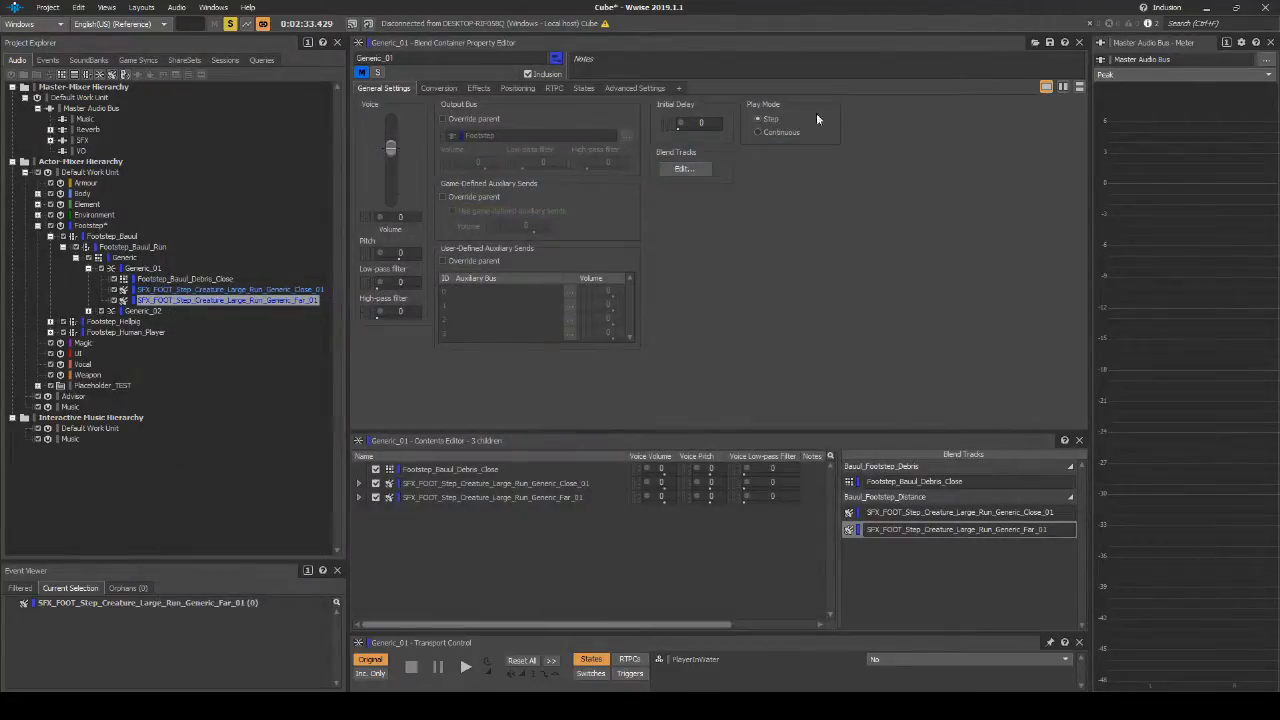
pyautogui.click(147, 313)
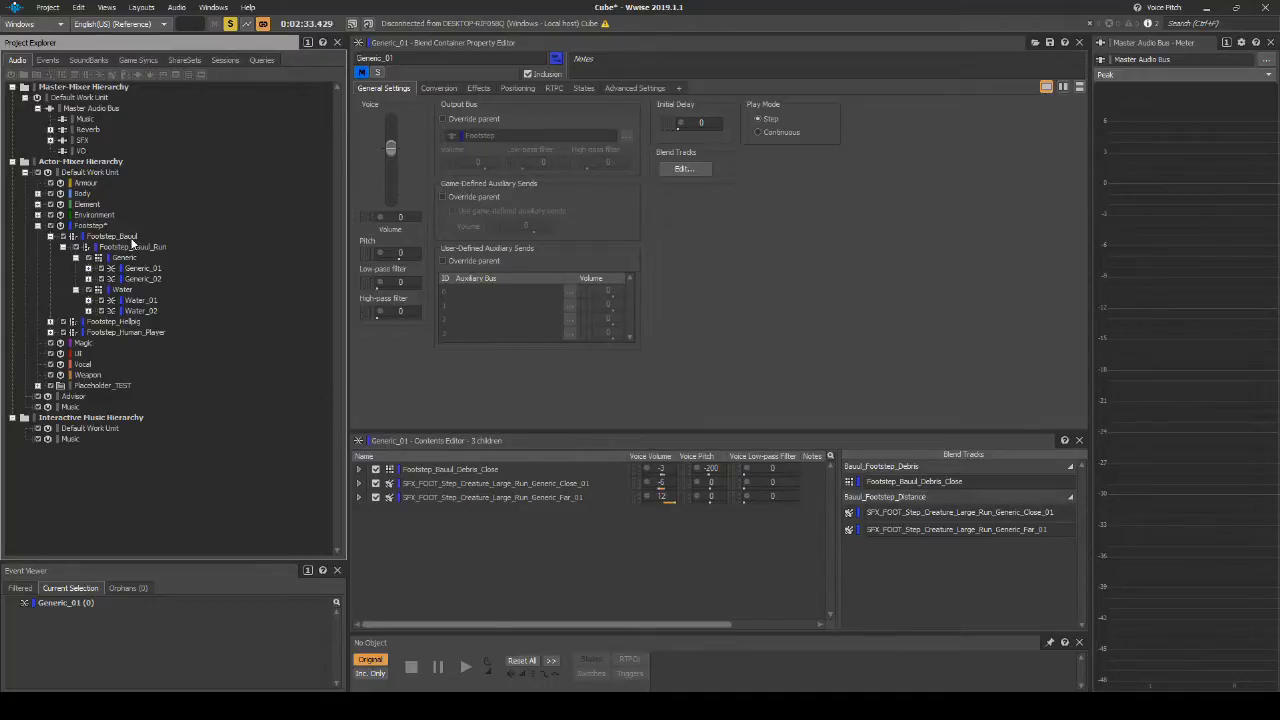
pyautogui.click(135, 247)
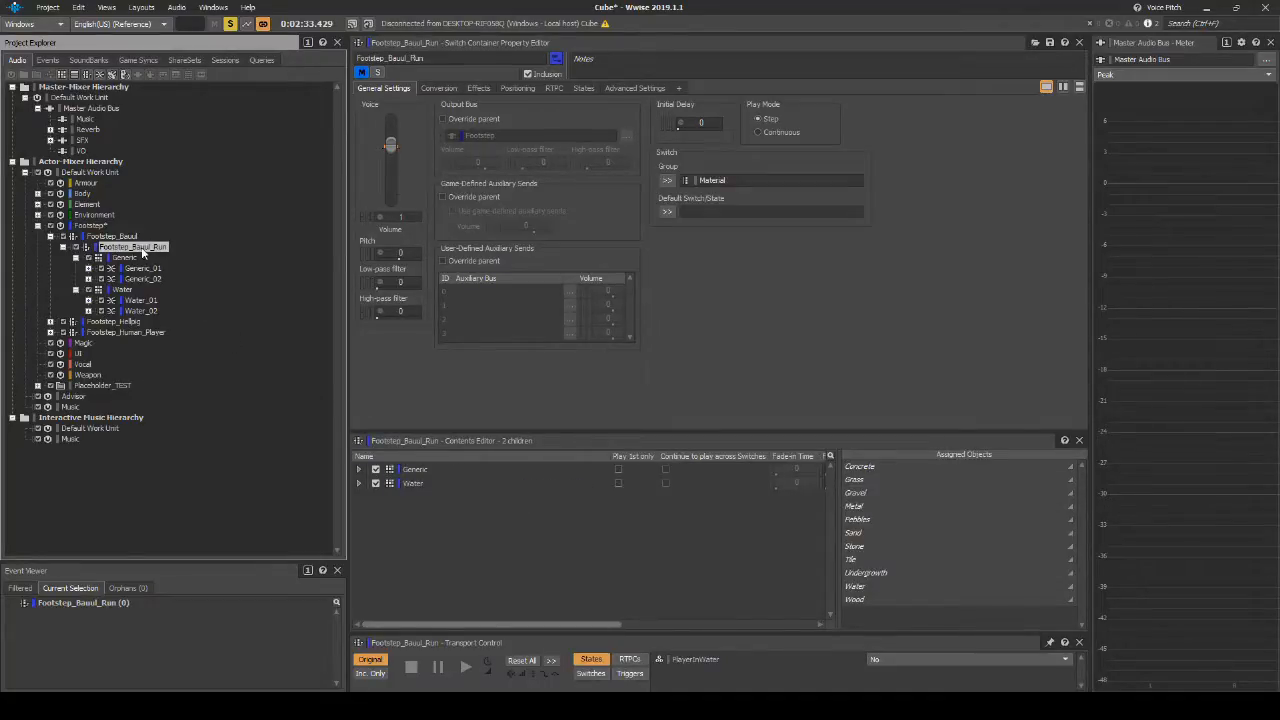
pyautogui.moveTo(419, 484); pyautogui.dragTo(855, 590)
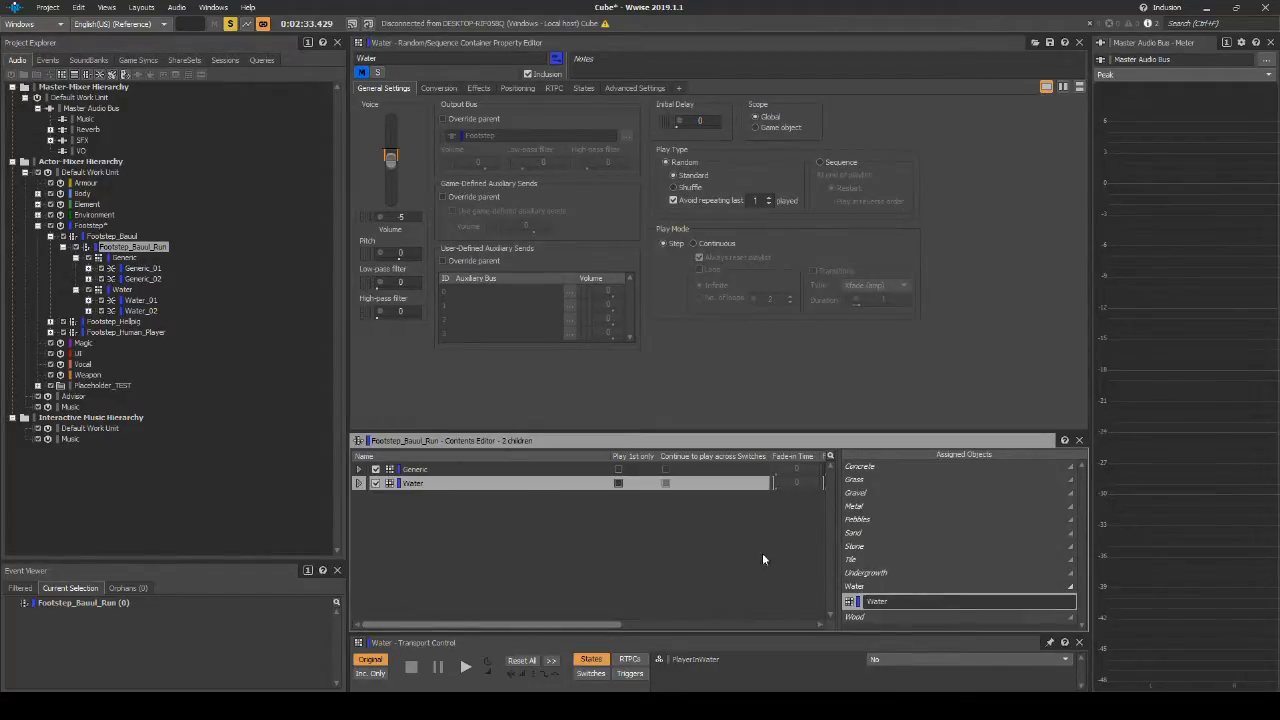
pyautogui.click(414, 470)
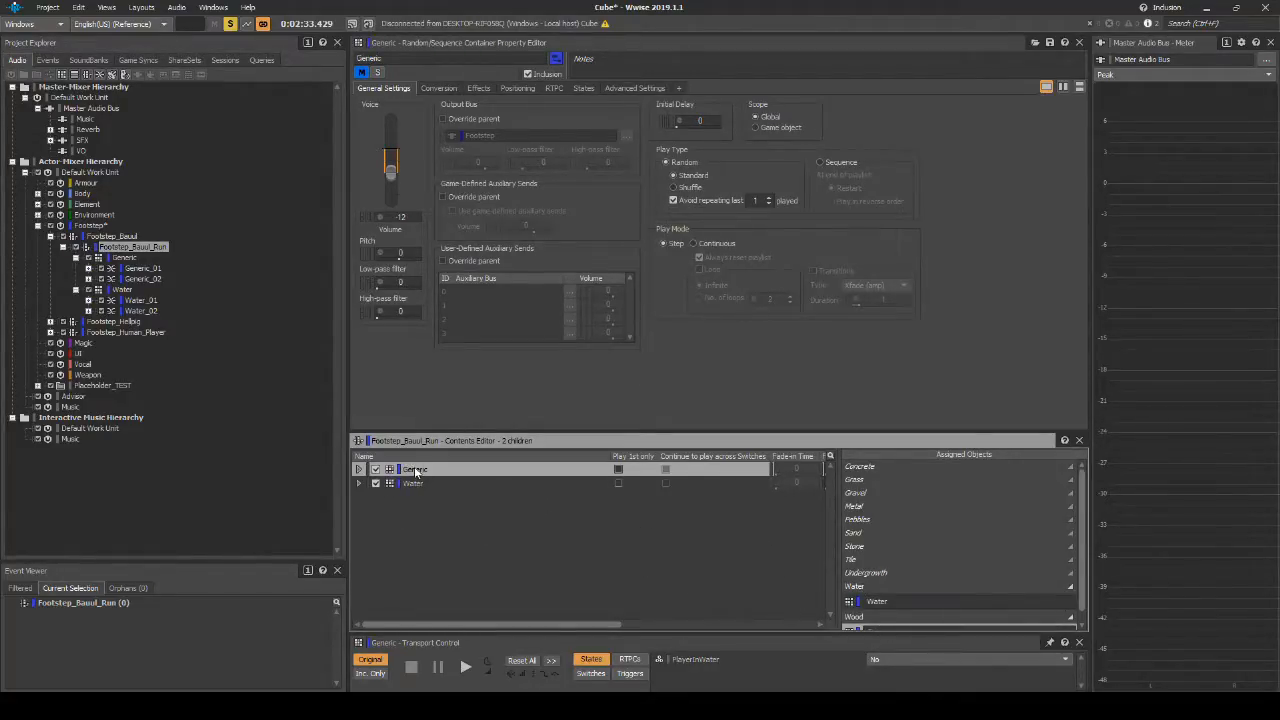
pyautogui.moveTo(416, 472); pyautogui.dragTo(880, 590)
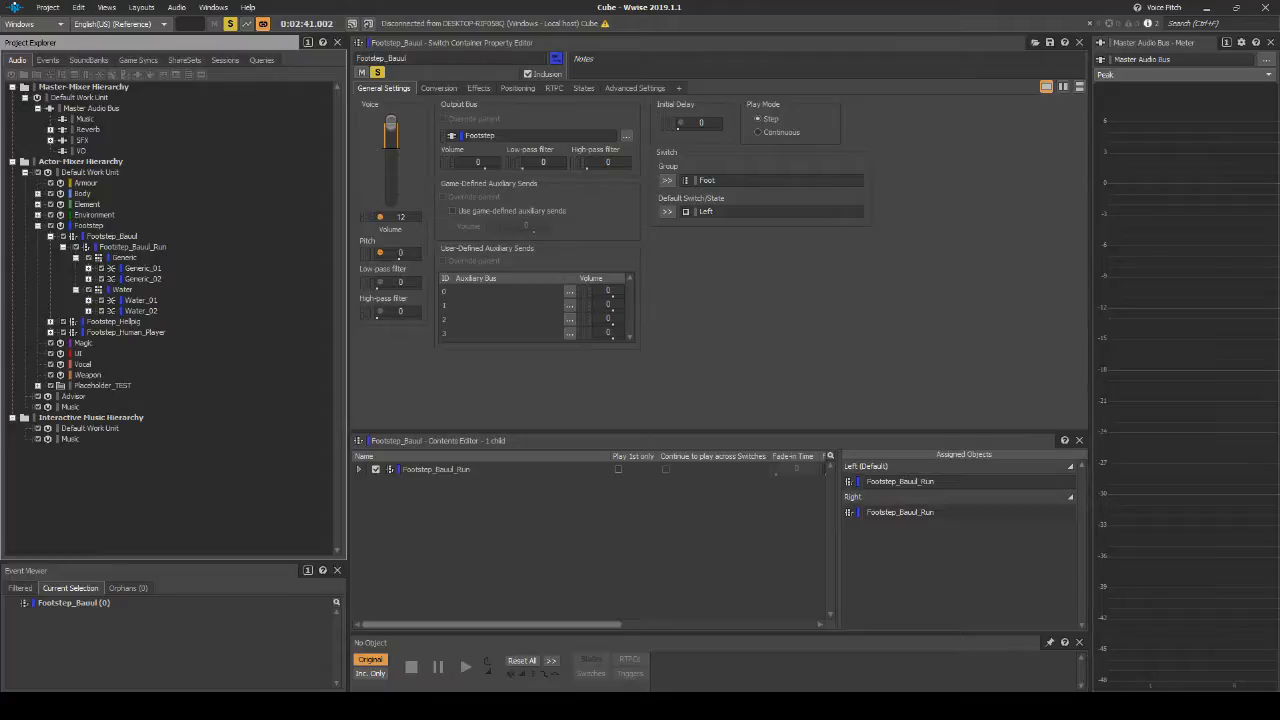
# Replace the target of the Foot_Bauul event's Play action with the Footstep_Bauul switch container and save the project
pyautogui.click(48, 60)
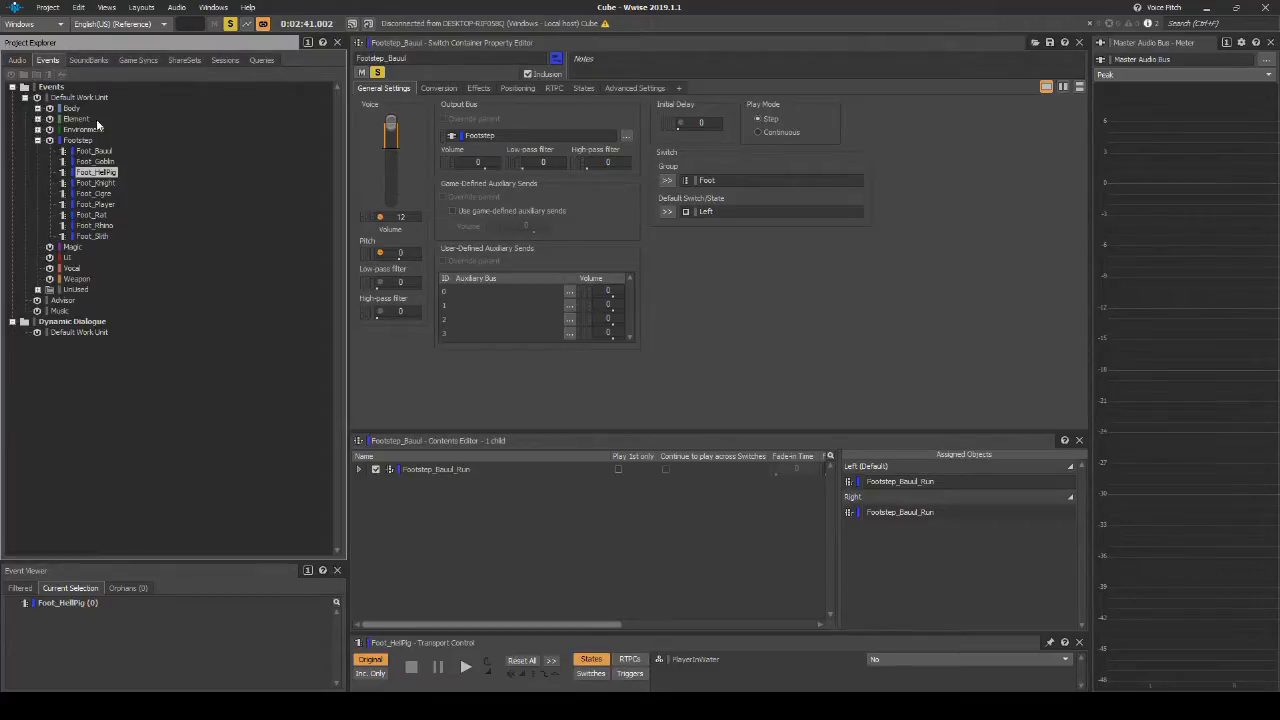
pyautogui.click(102, 161)
pyautogui.click(88, 151)
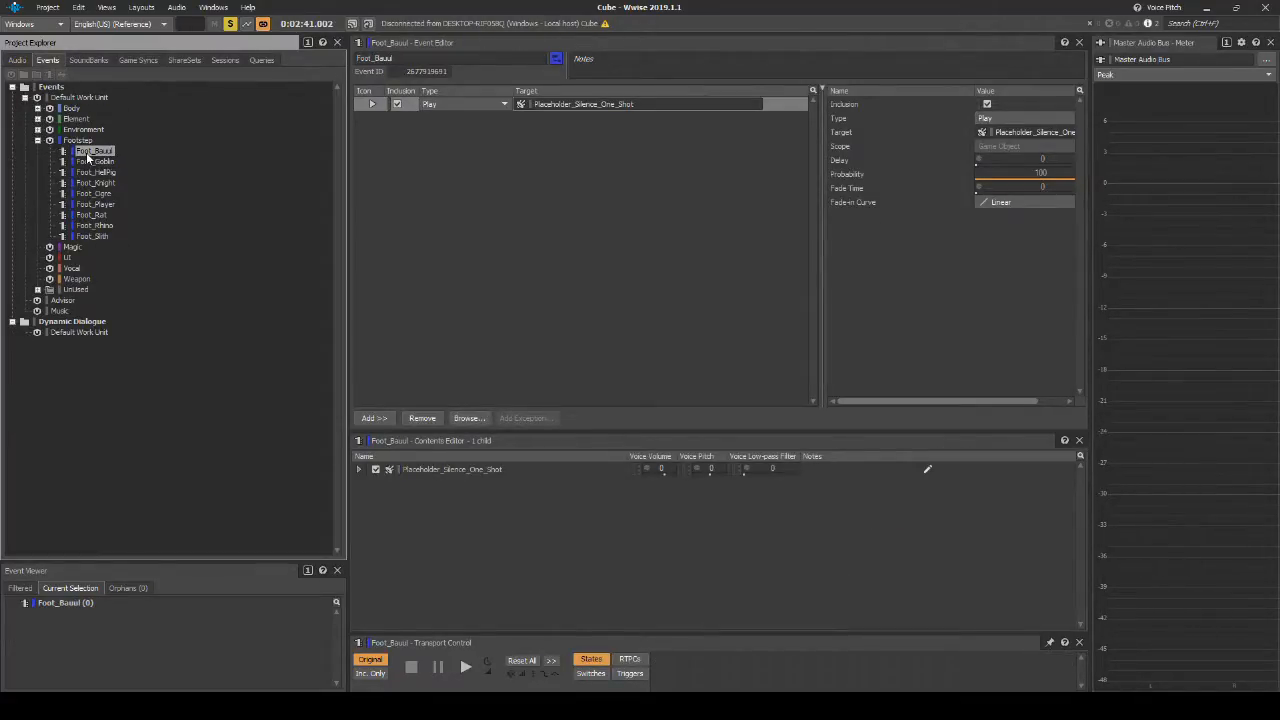
pyautogui.click(17, 60)
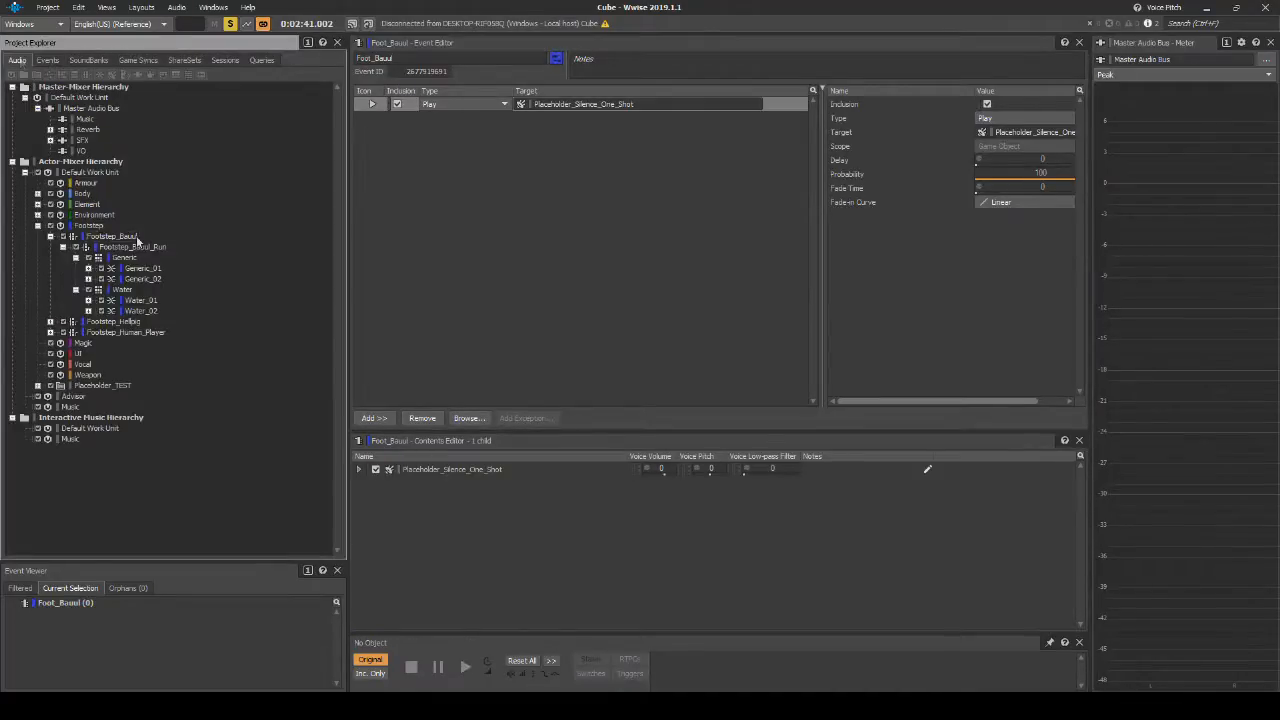
pyautogui.moveTo(129, 238); pyautogui.dragTo(566, 102)
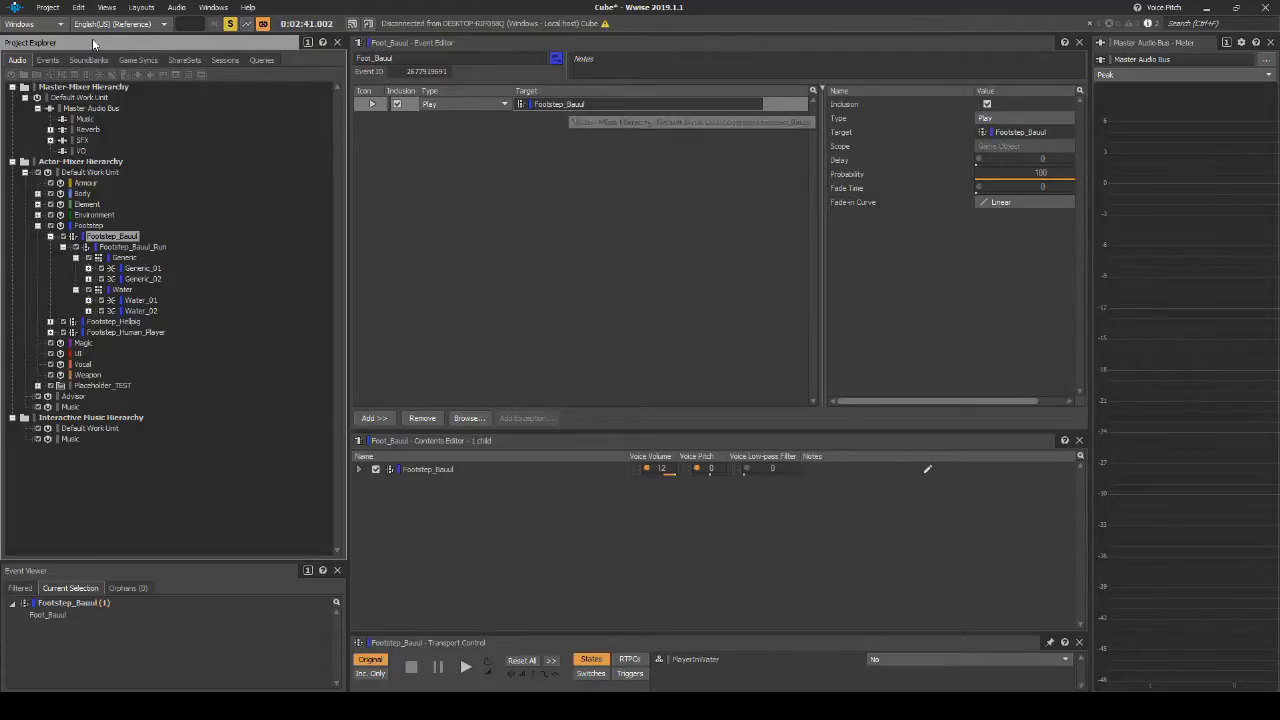
pyautogui.click(52, 8)
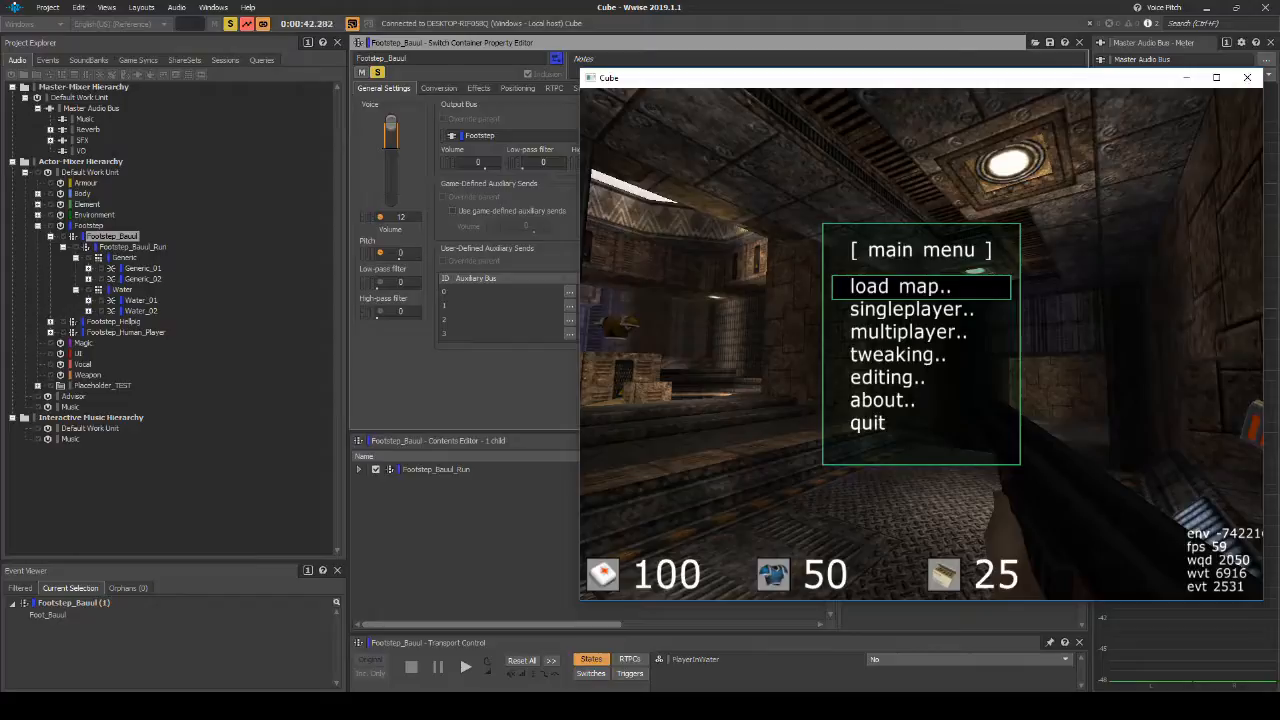
# Switch to the Cube game and start a single-player DMSP map
pyautogui.press('Down')
pyautogui.press('Return')
pyautogui.press('Down')
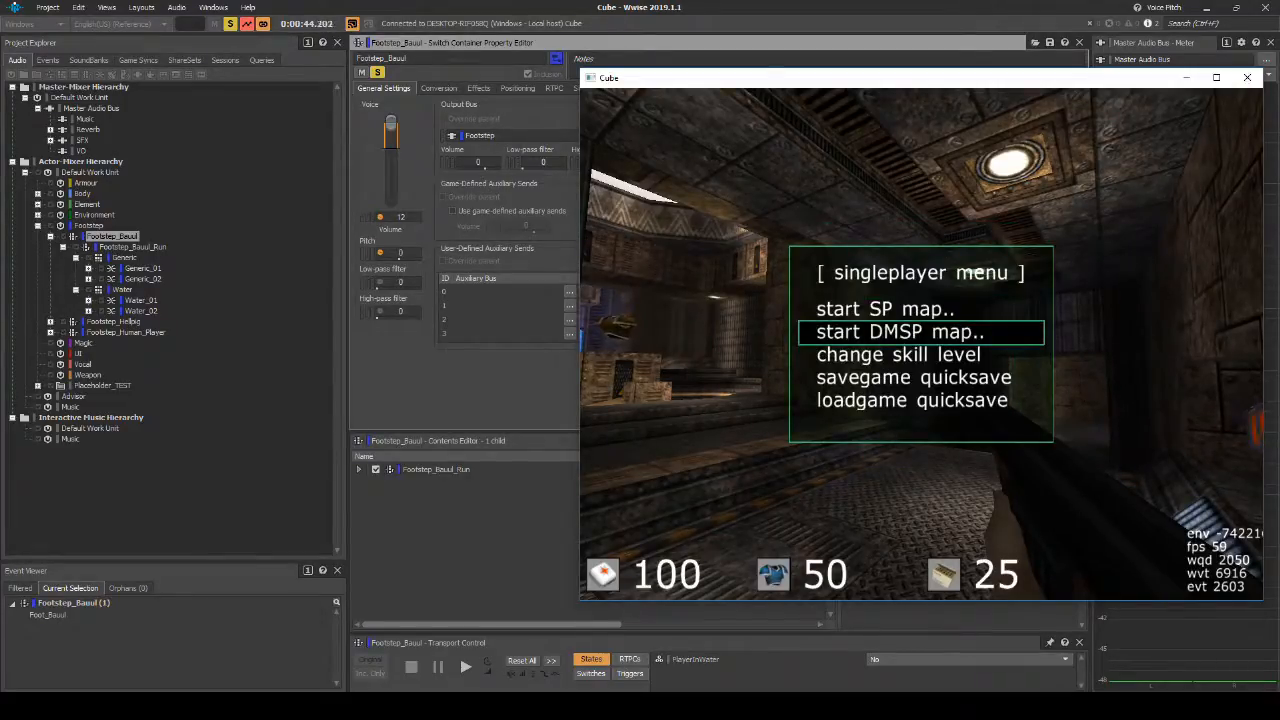
pyautogui.press('Return')
pyautogui.press('Return')
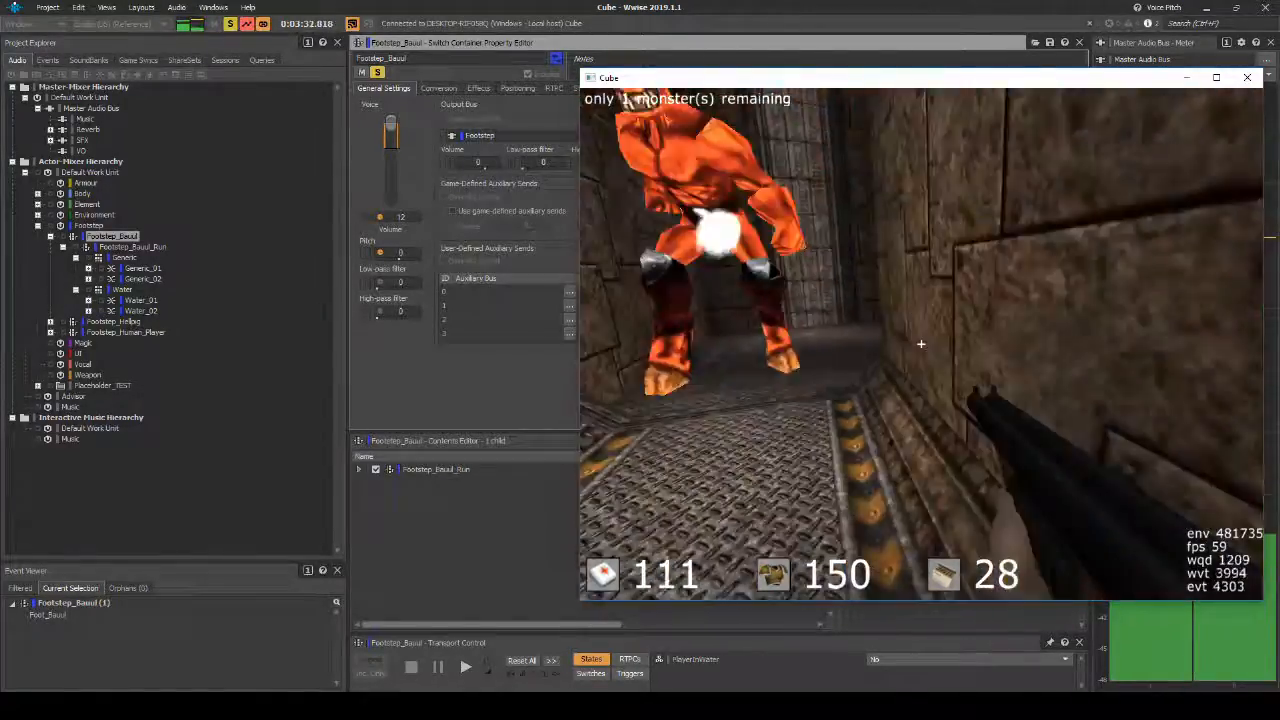
# Move nearer to and farther from the Bauul monster in the game to audition its footsteps at different distances
pyautogui.press('s')
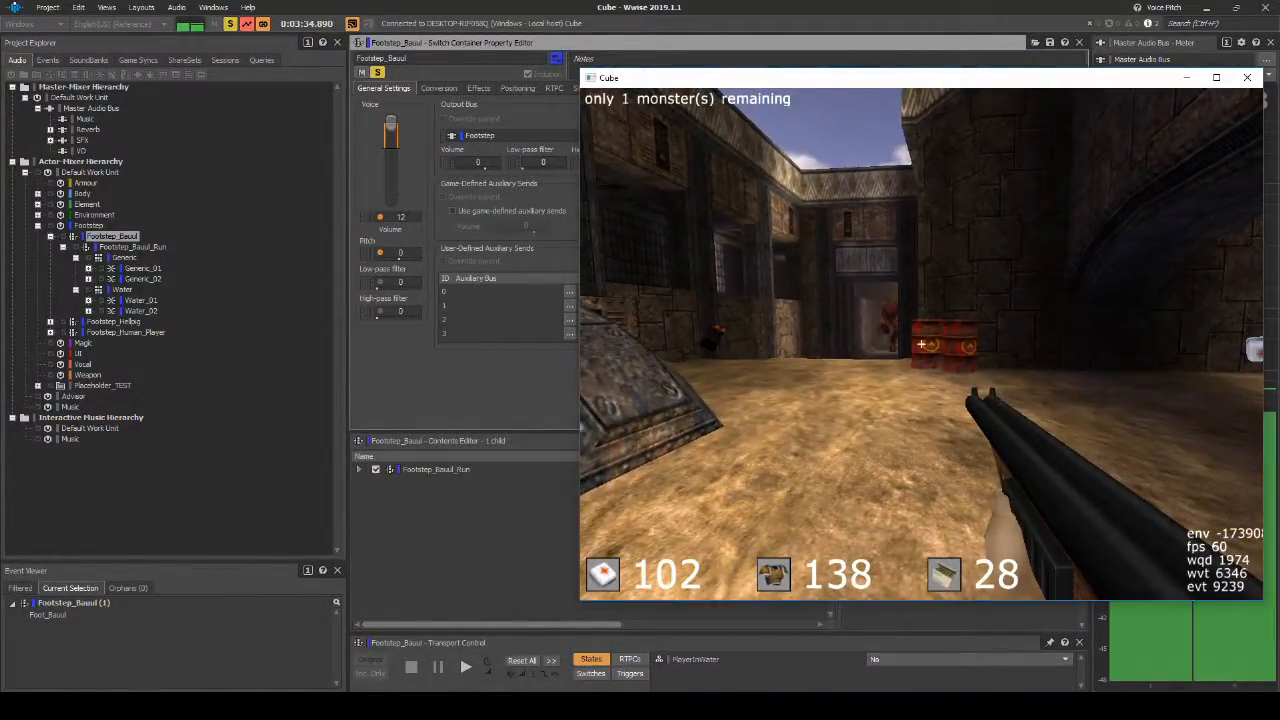
pyautogui.press('w')
pyautogui.press('s')
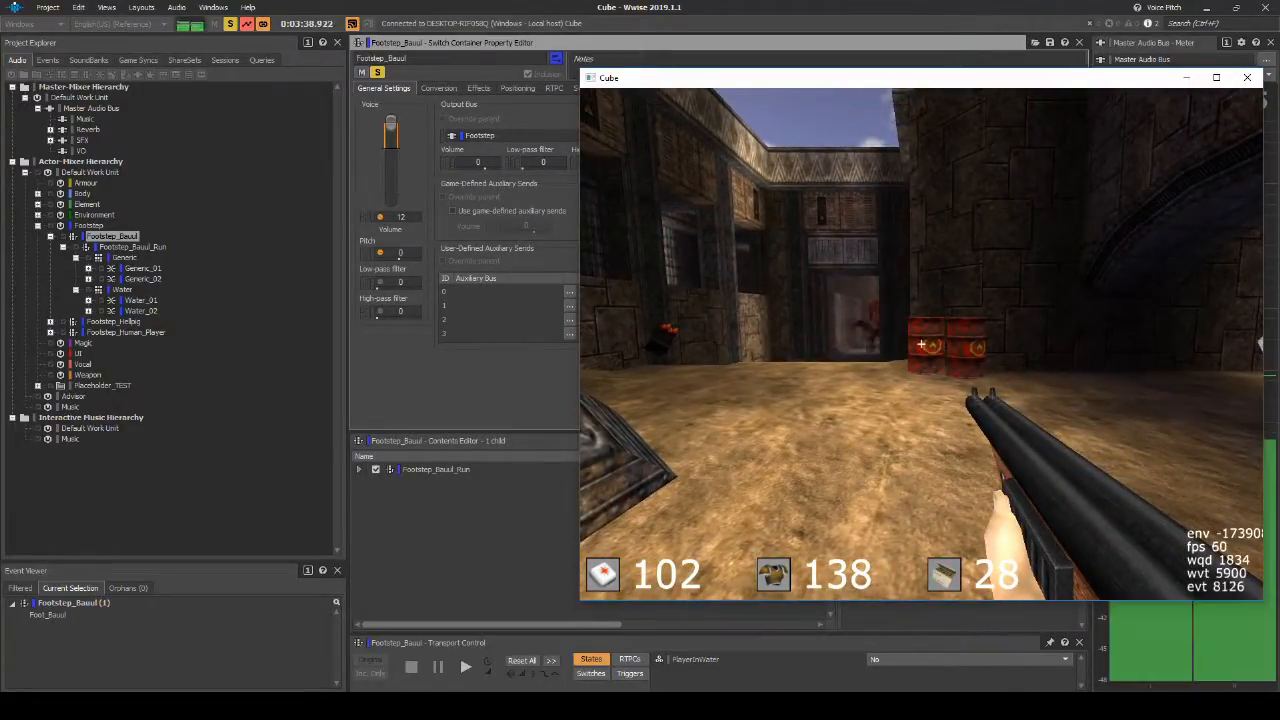
pyautogui.press('w')
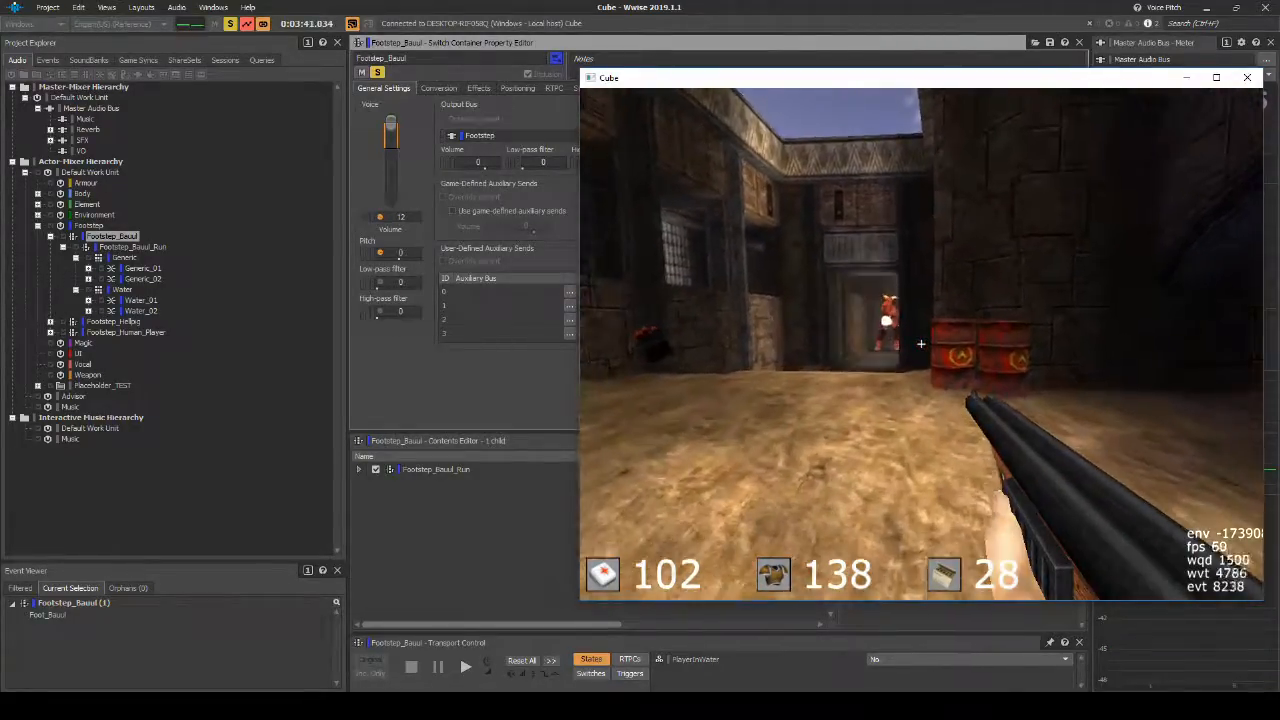
pyautogui.press('d')
pyautogui.press('a')
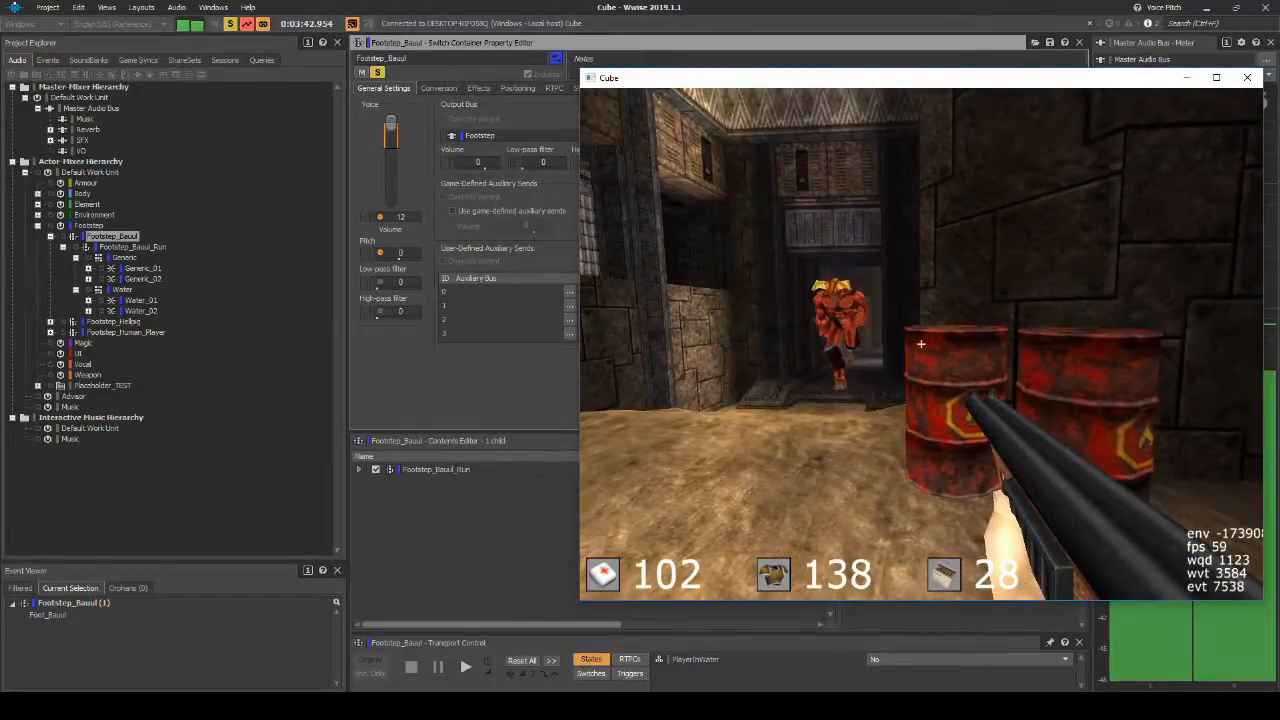
pyautogui.press('d')
pyautogui.press('s')
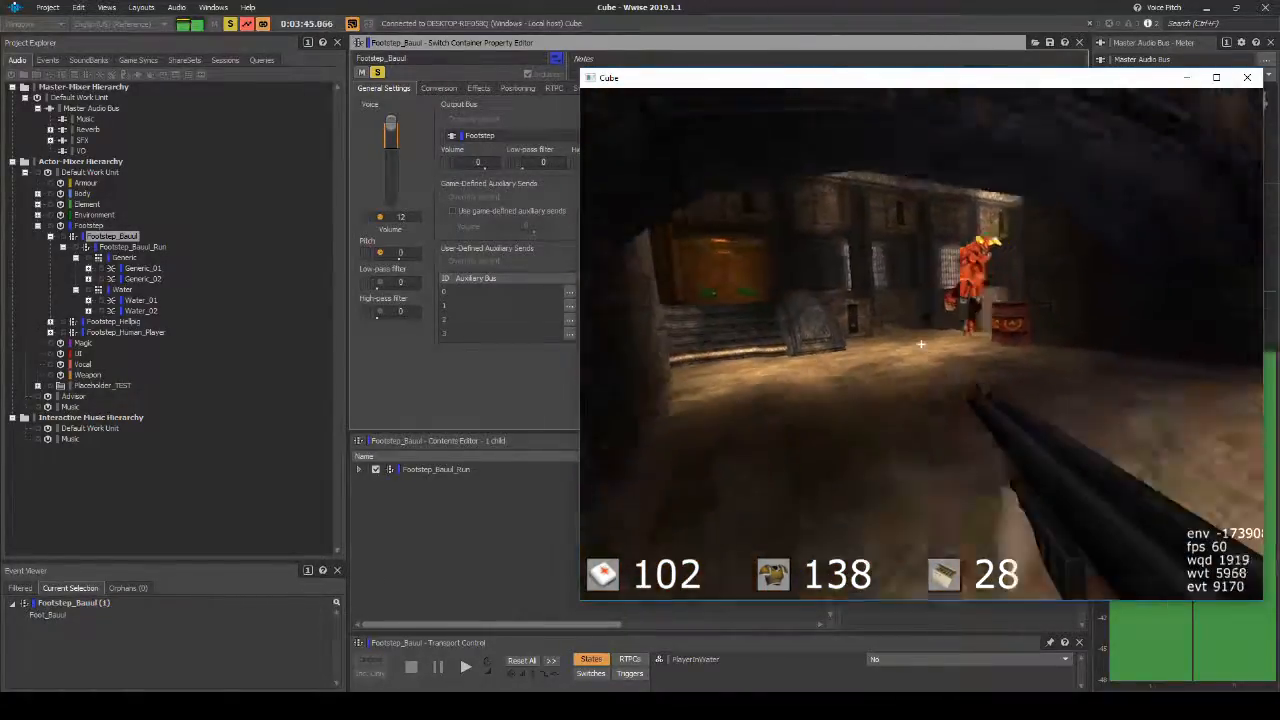
pyautogui.press('w')
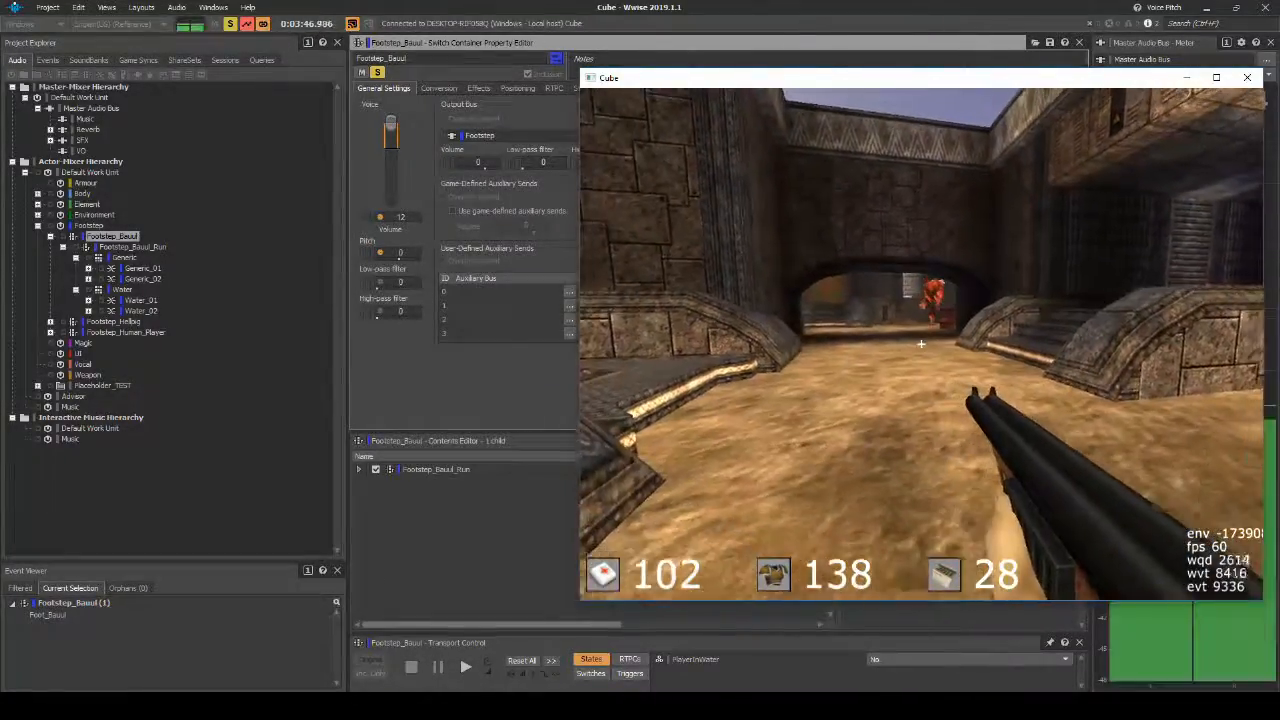
pyautogui.press('w')
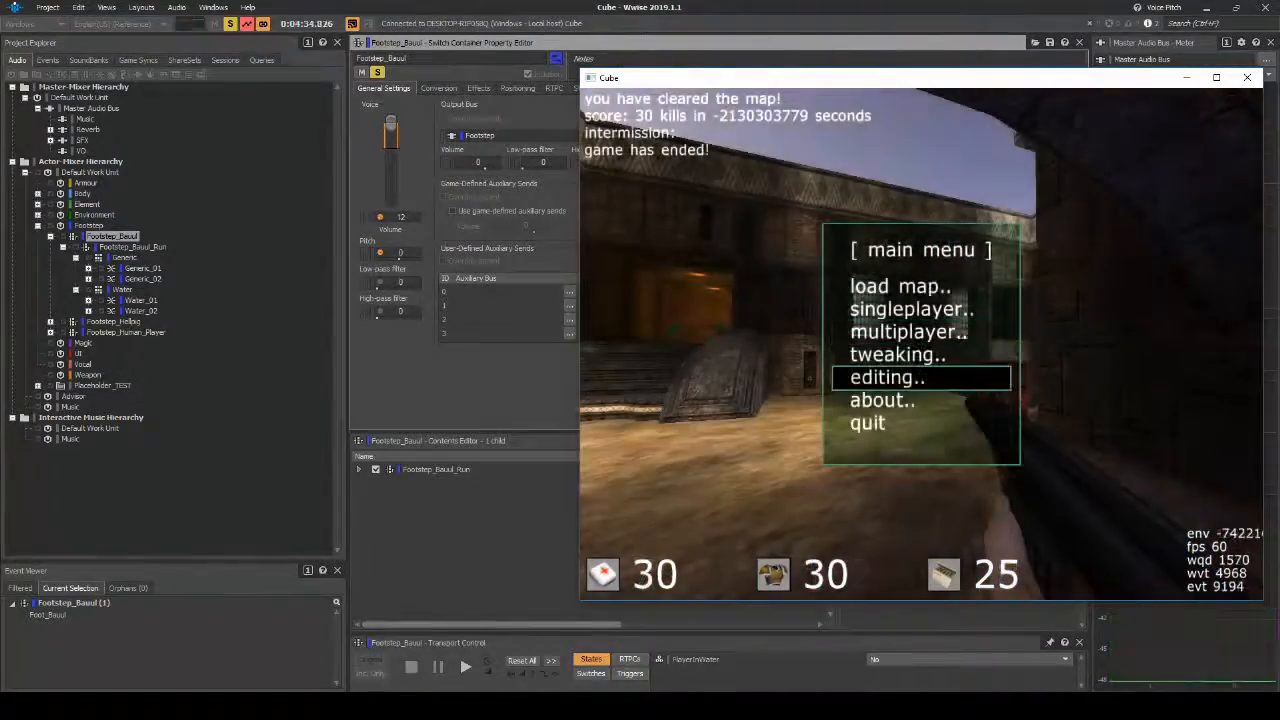
# Quit the Cube game from its main menu
pyautogui.press('Down')
pyautogui.press('Down')
pyautogui.press('Return')
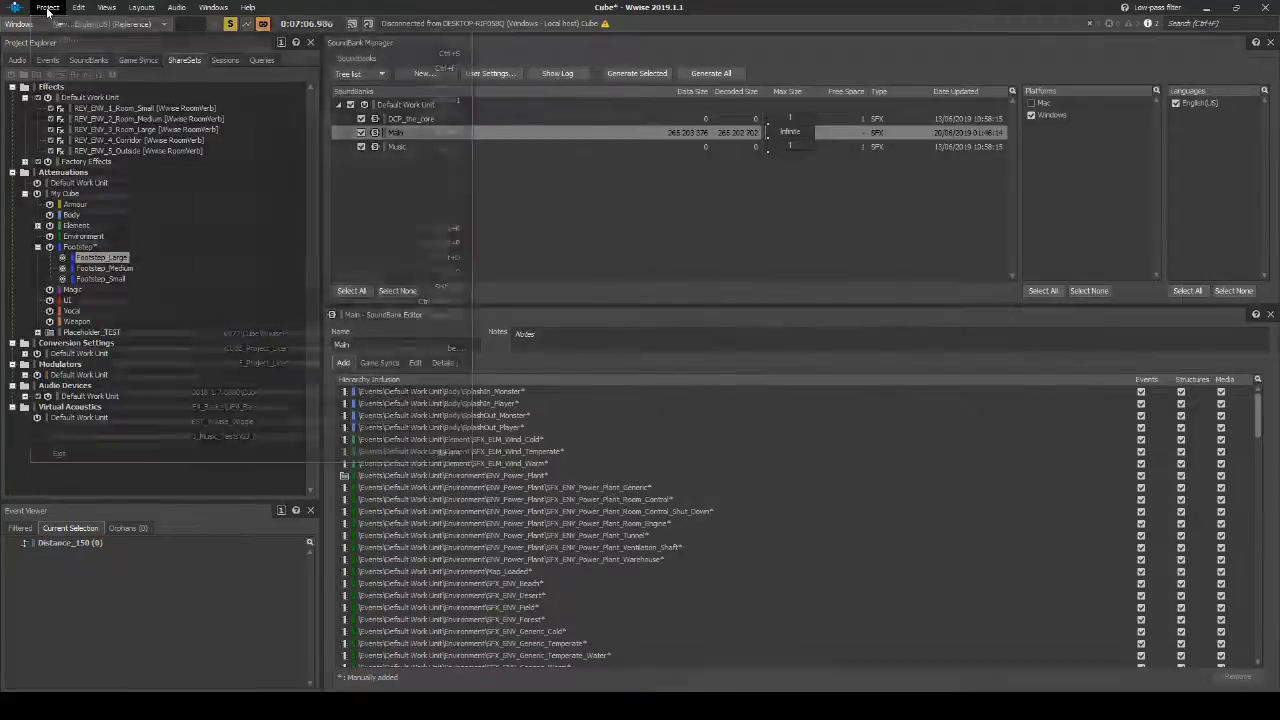
# Save the Wwise project, generate the SoundBanks for Windows, and close the completed generation report
pyautogui.click(47, 7)
pyautogui.click(59, 55)
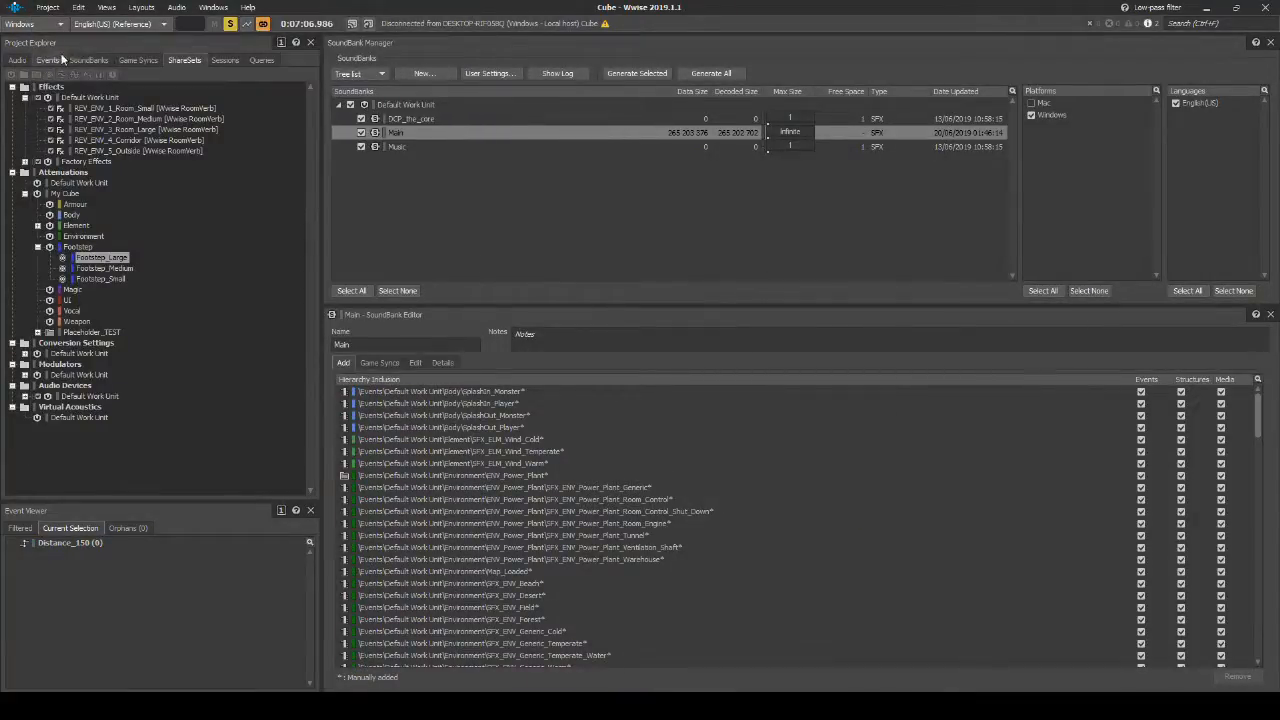
pyautogui.click(141, 7)
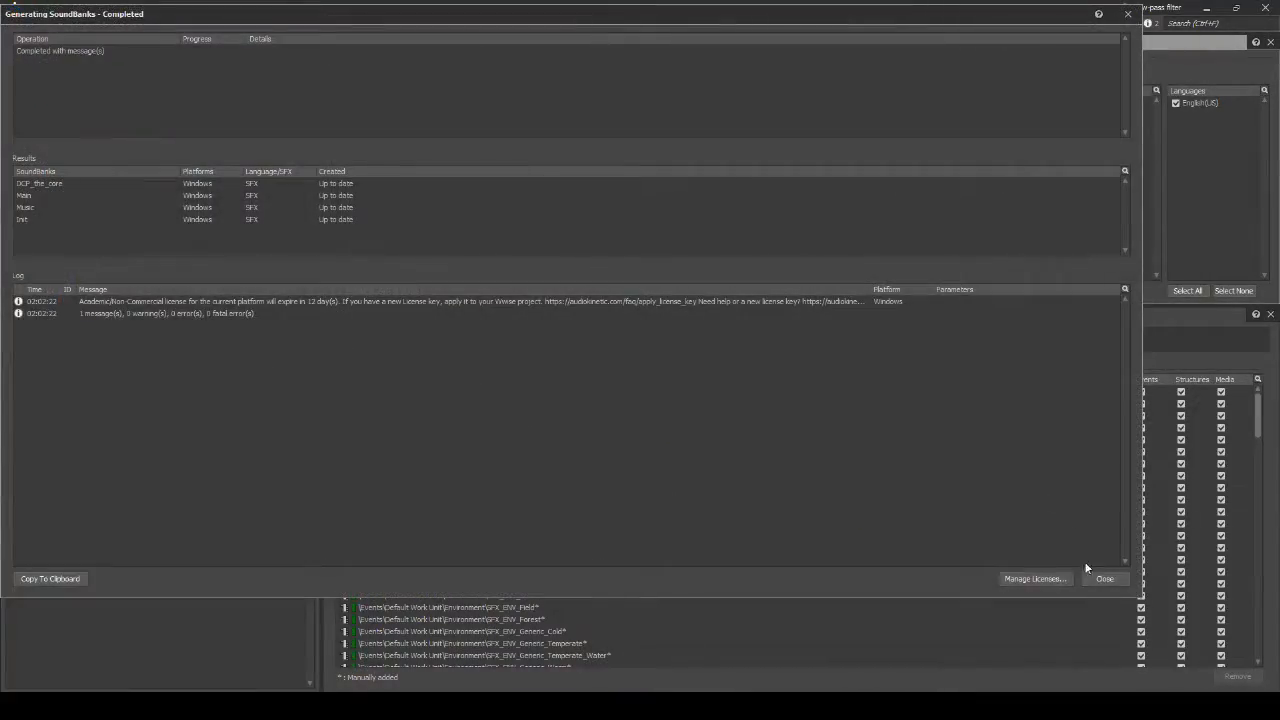
pyautogui.click(1091, 577)
# Generate an Integrity Report for Windows and English(US) covering audio files, hierarchies, broken references and optimizations
pyautogui.click(104, 8)
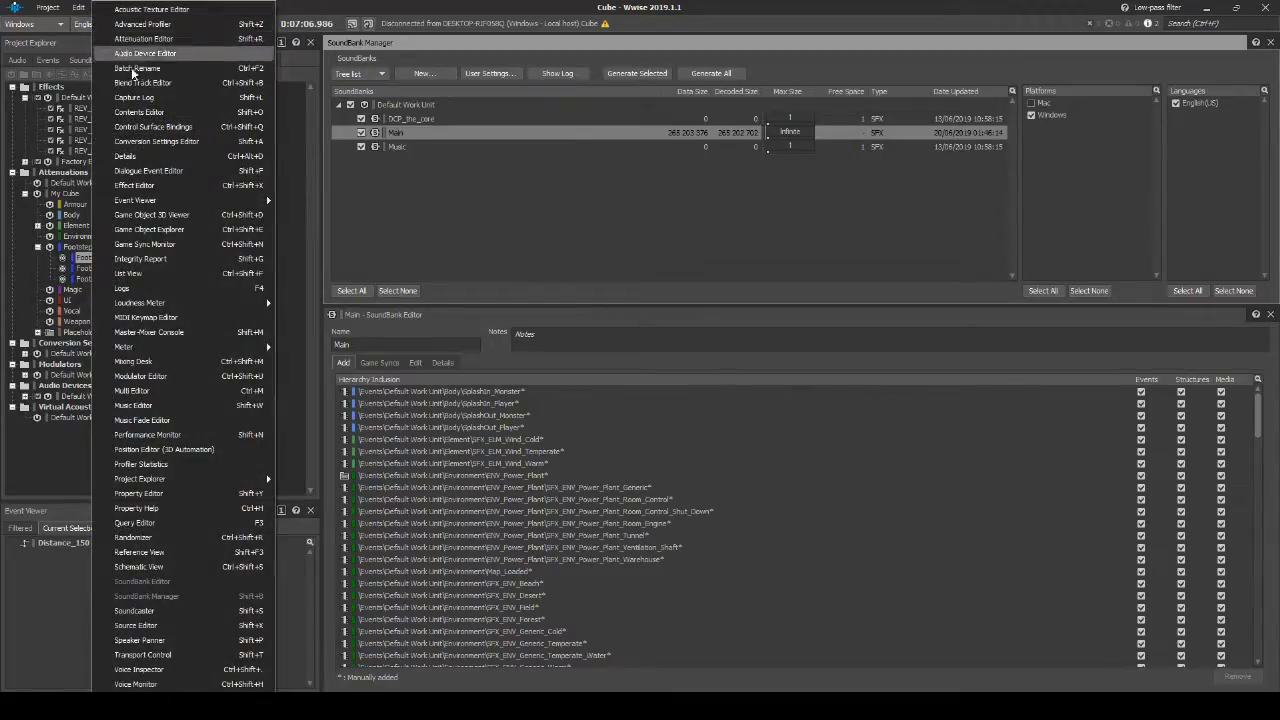
pyautogui.click(160, 259)
pyautogui.click(558, 118)
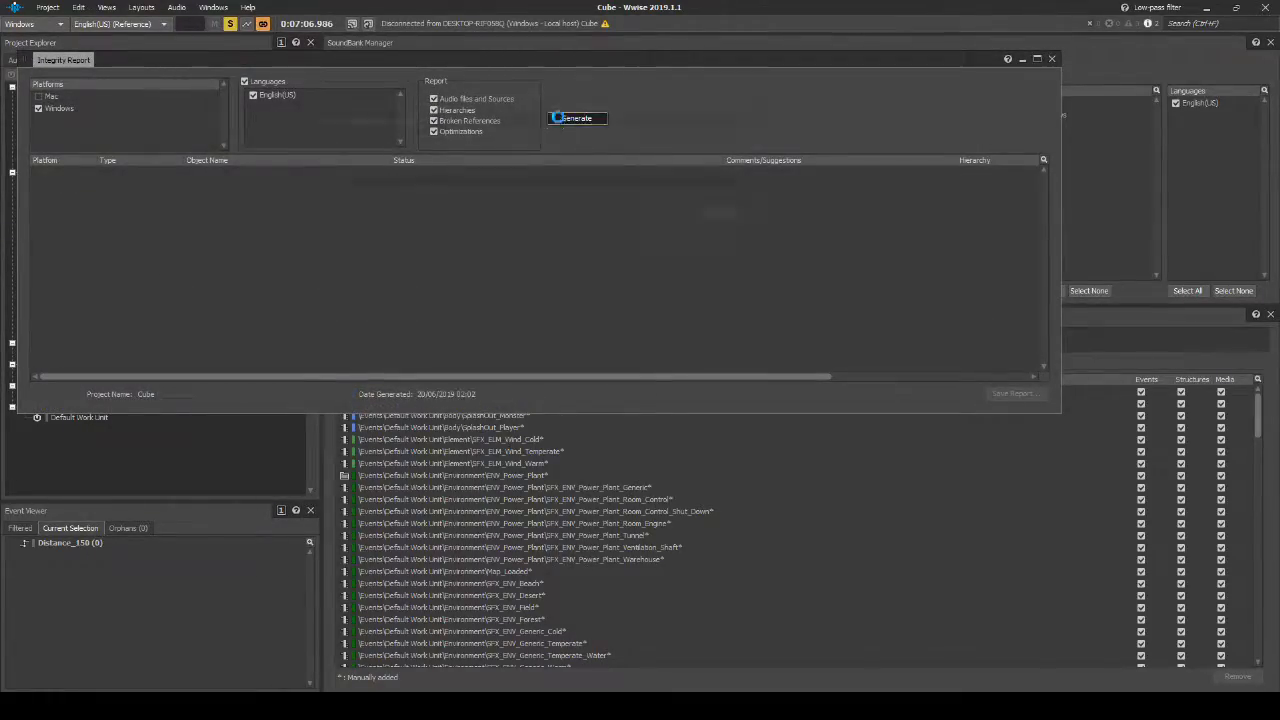